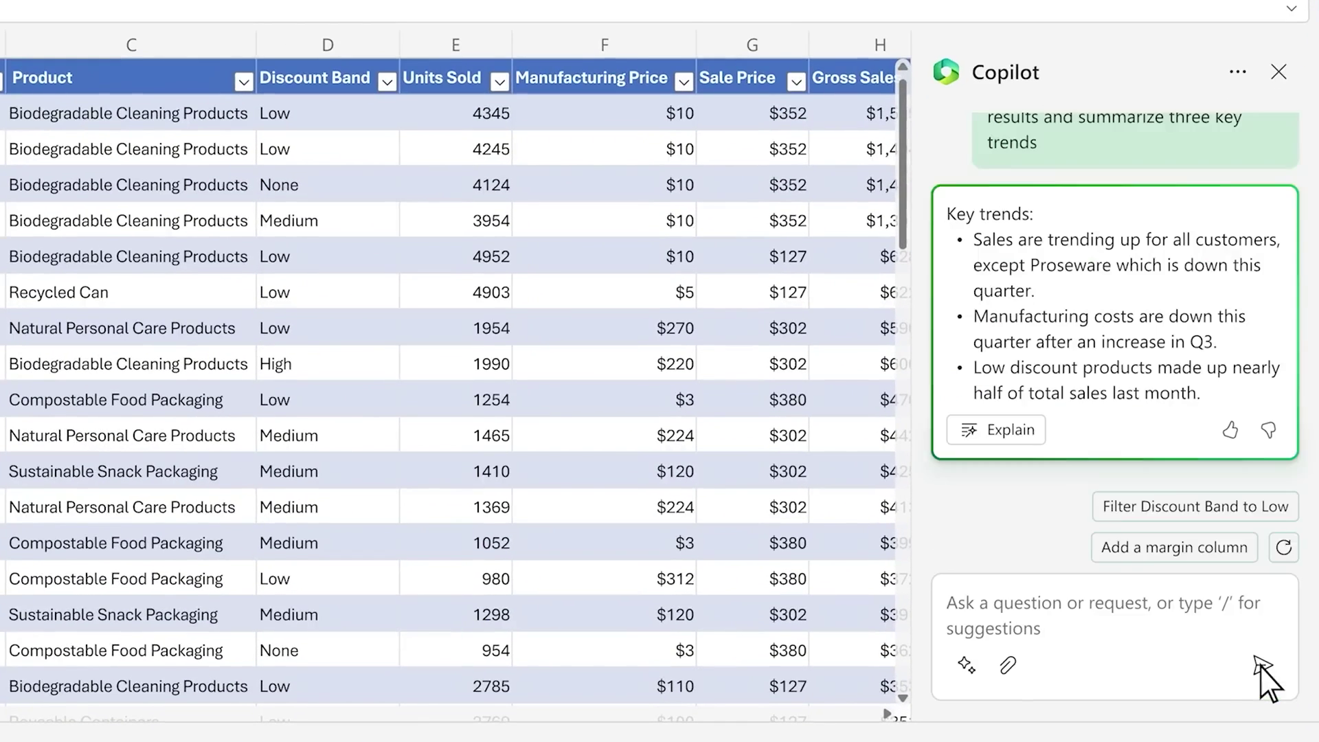
text(Sh)
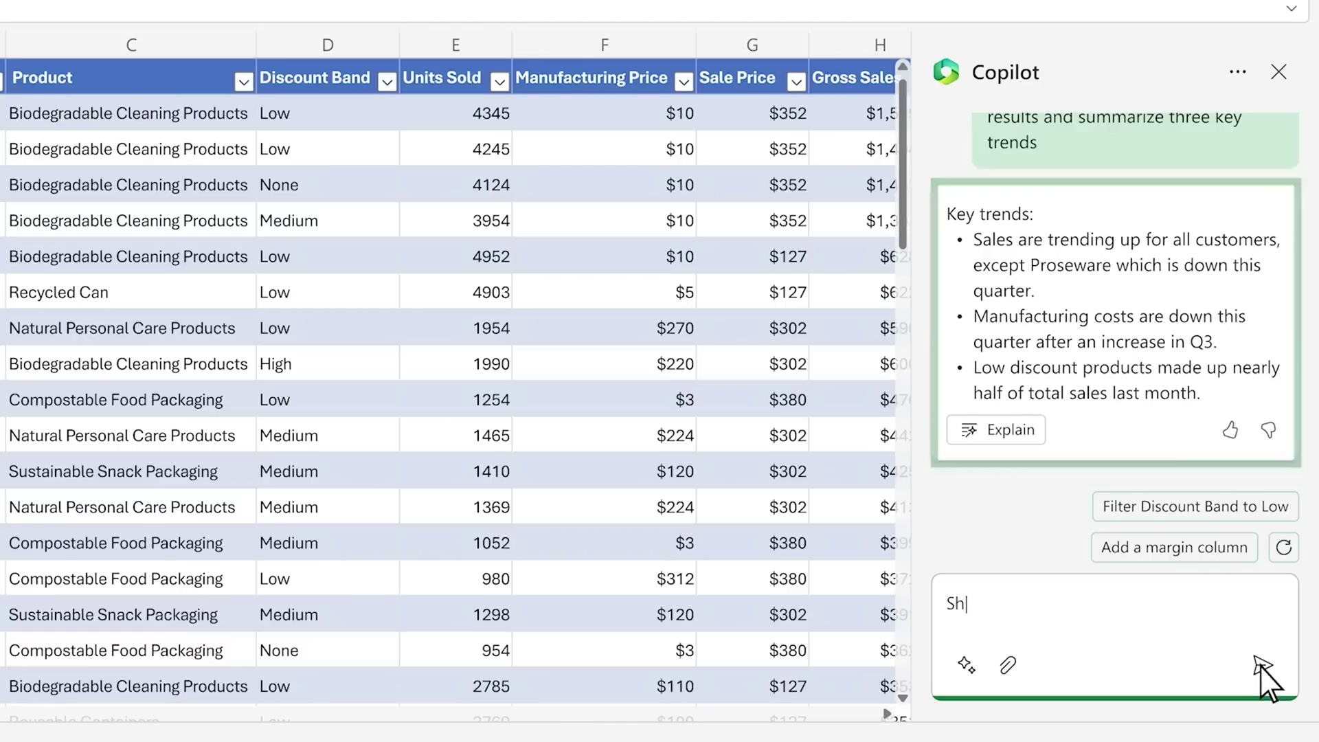
text(ow me a breakdown of Proseware sales growth.)
Send Copilot the request for a breakdown of Proseware sales growth.
click(1260, 664)
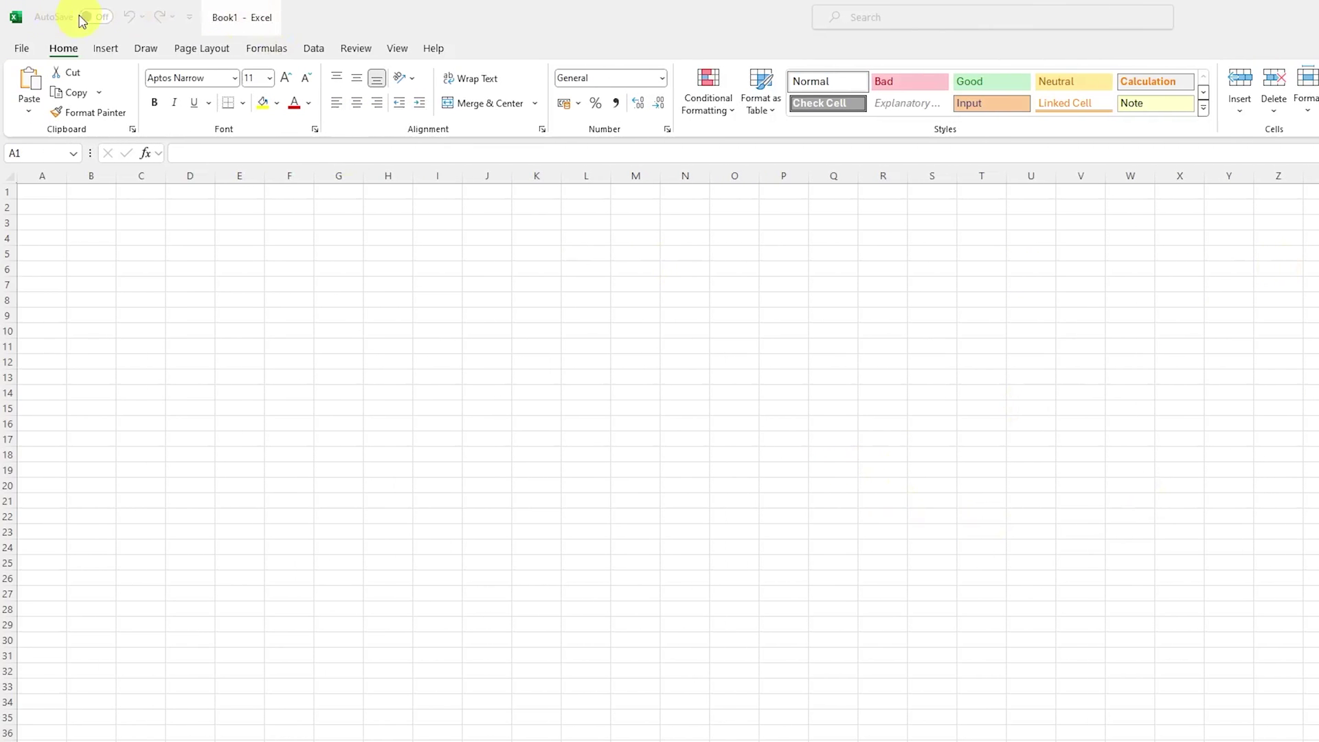
Turn on AutoSave, saving the workbook to OneDrive - Personal as Copilot1.xlsx.
click(95, 18)
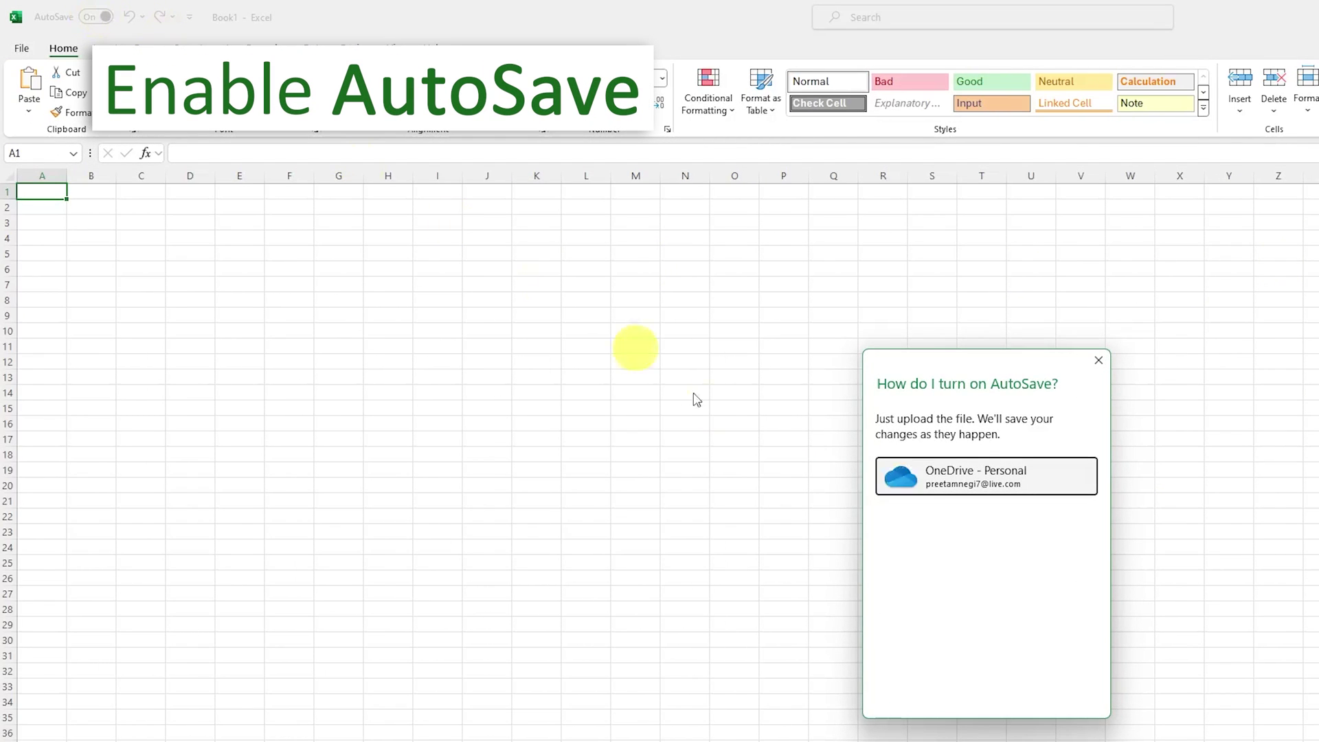
click(965, 475)
text(Copilot1)
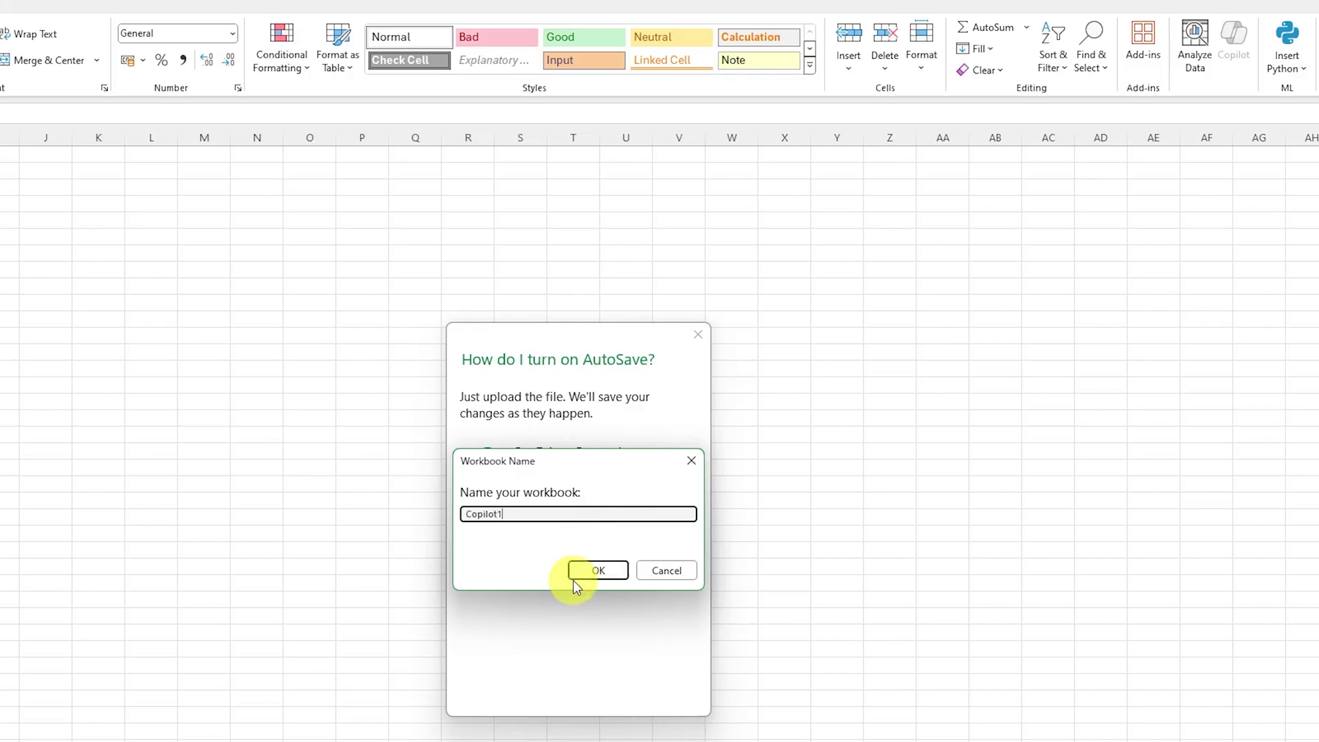
click(598, 571)
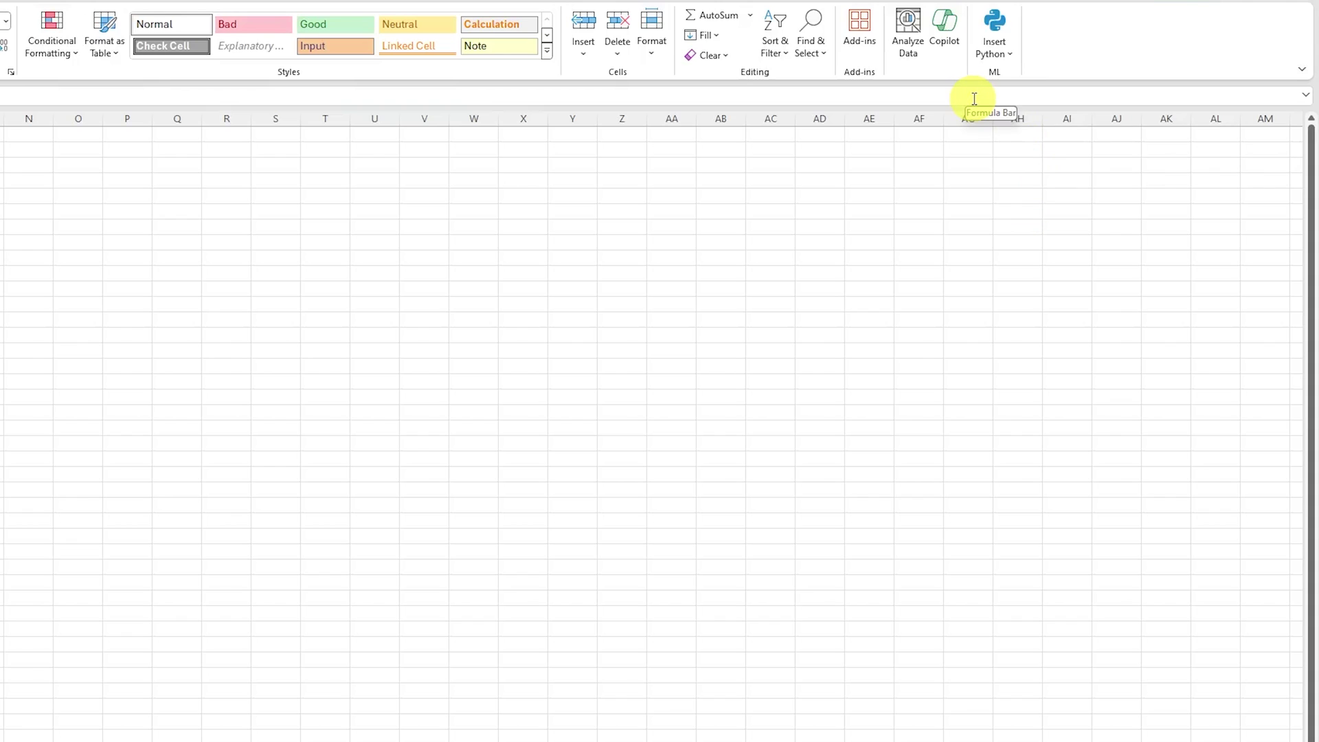
Bring up the Copilot assistant from the Home ribbon.
click(957, 22)
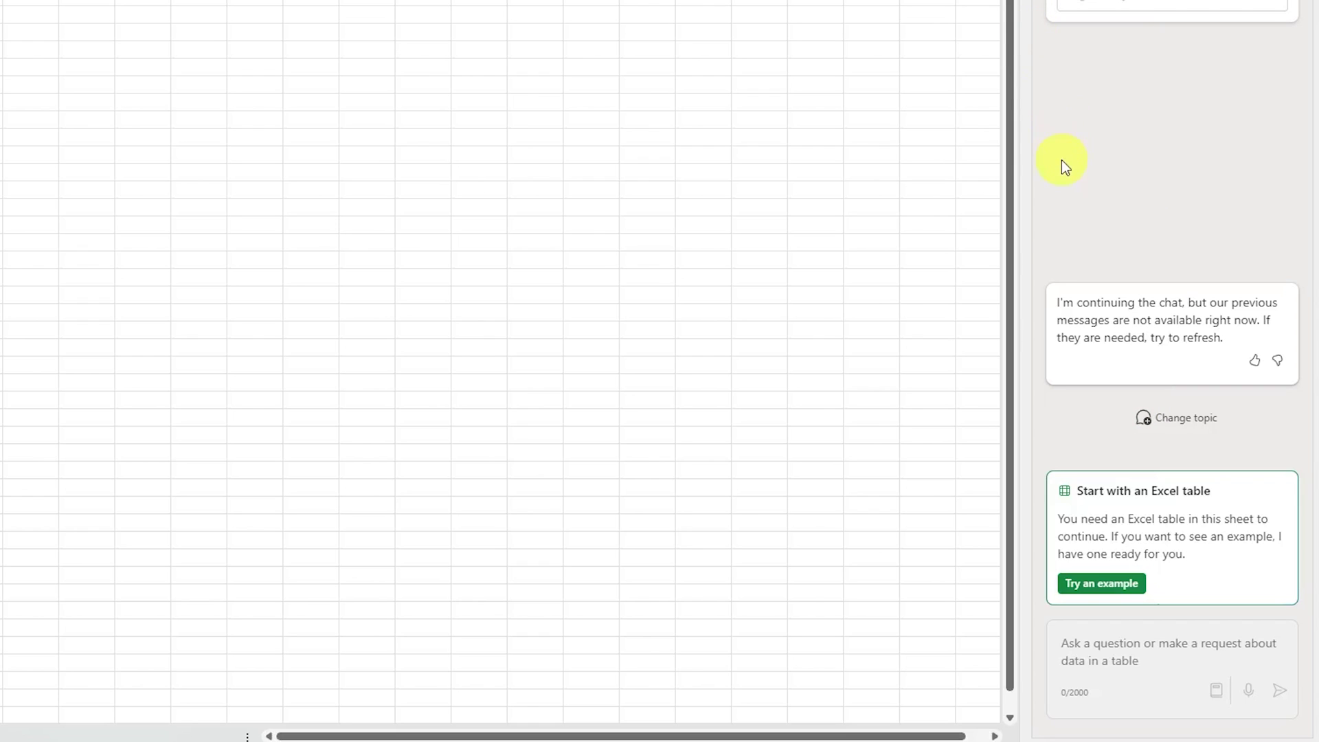
Insert Copilot's sample campaign table, select A1:H13 and start a new Copilot request.
click(1101, 584)
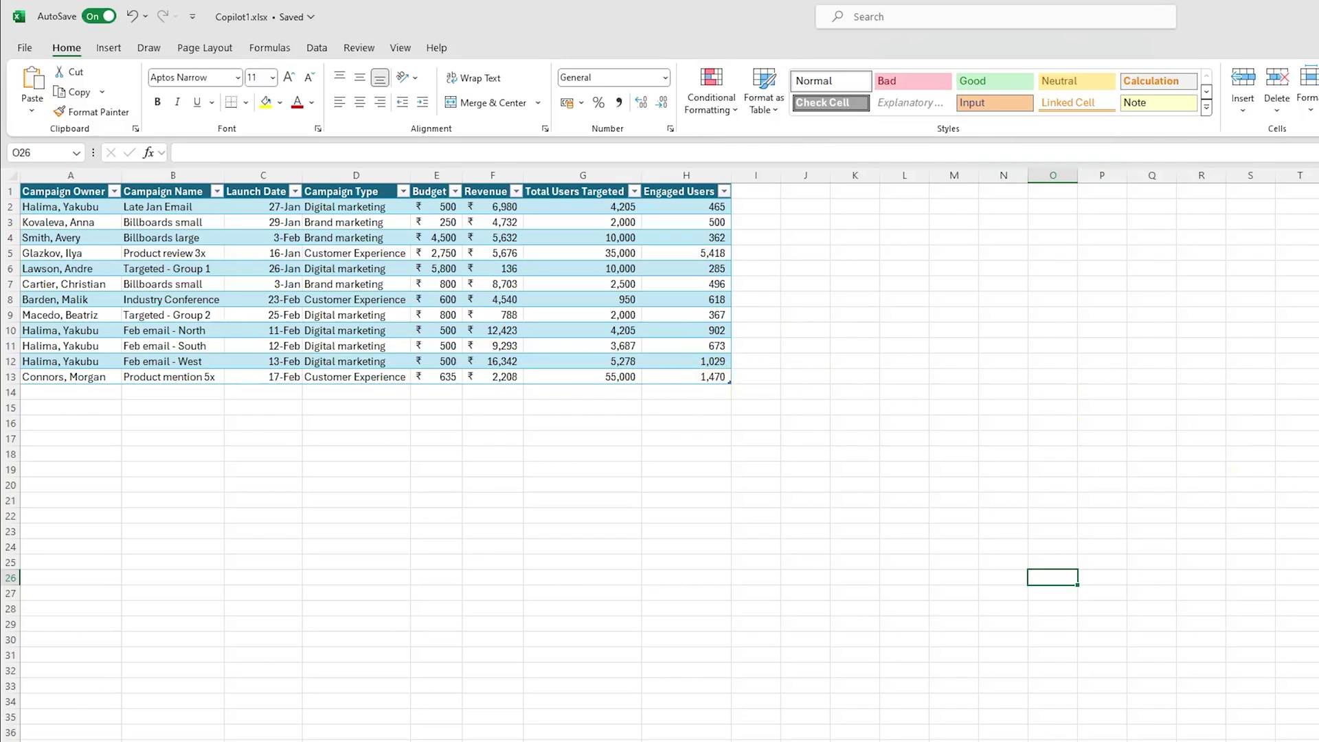
click(583, 299)
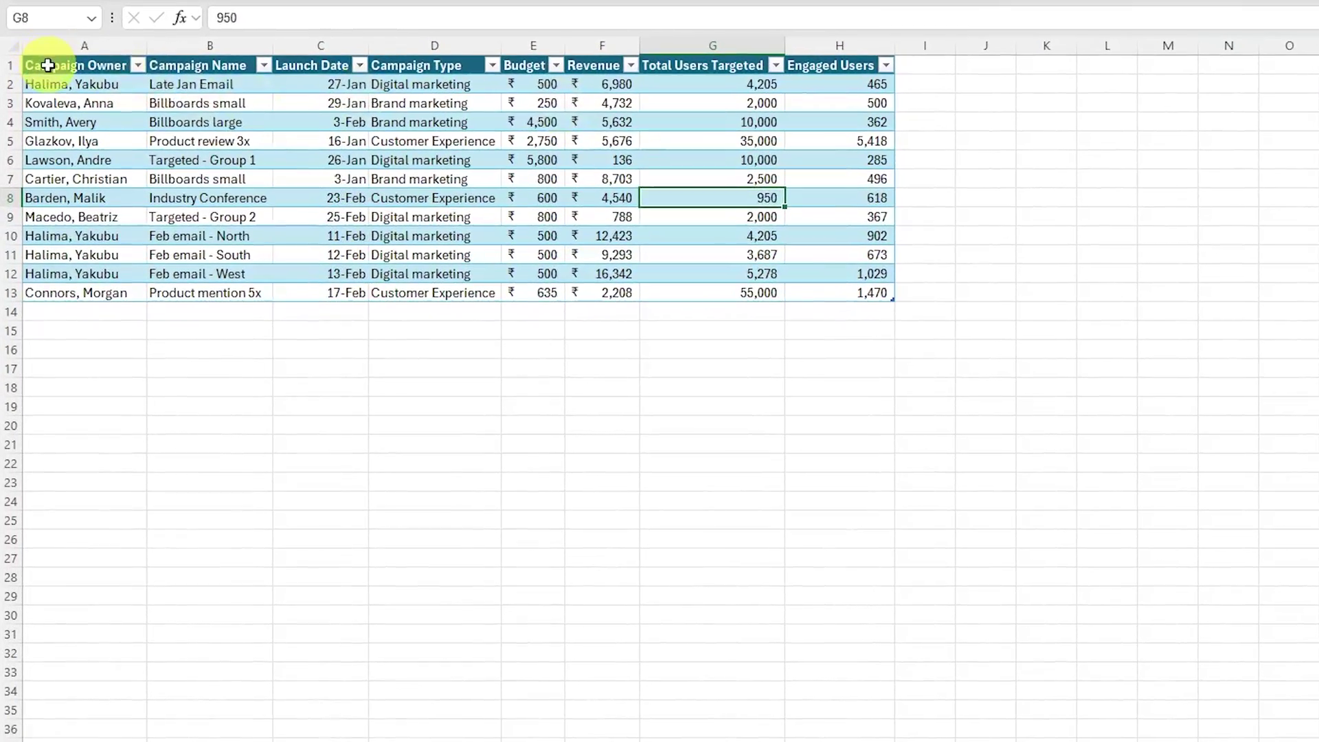
drag(44, 64, 840, 290)
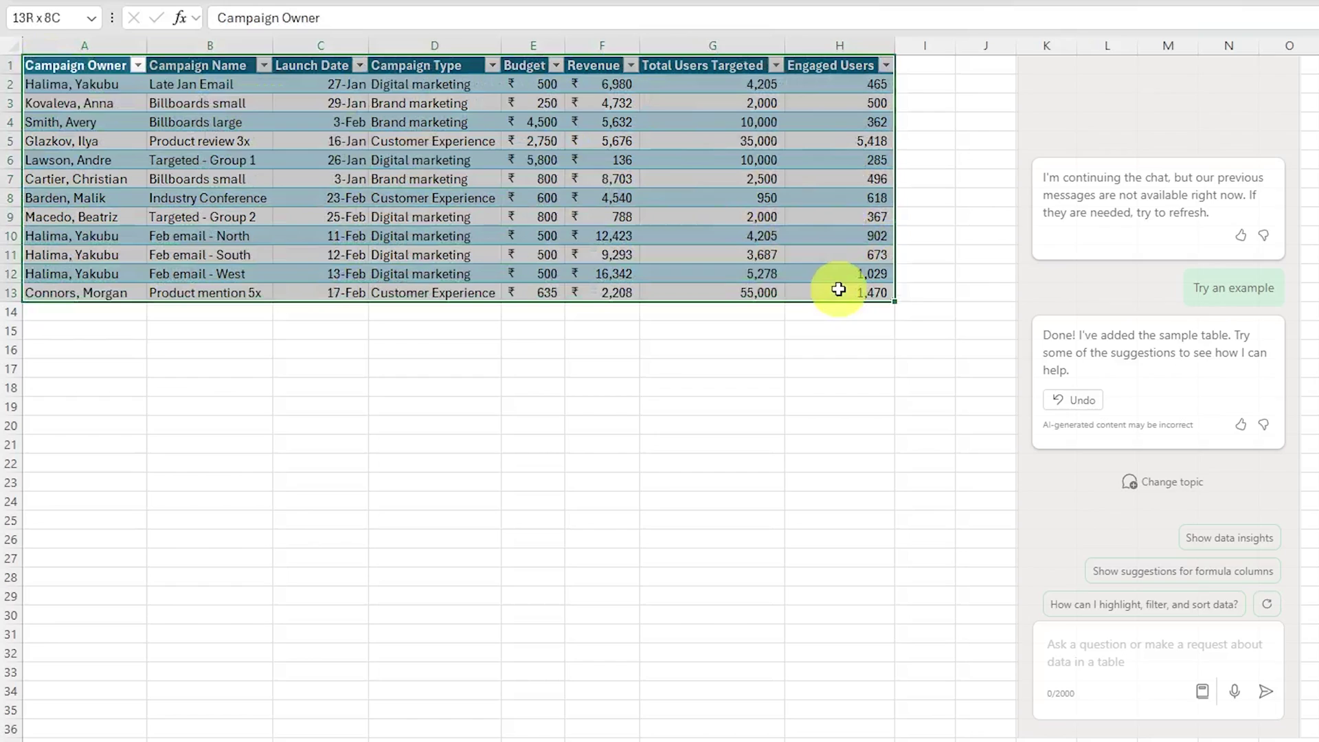
click(1101, 648)
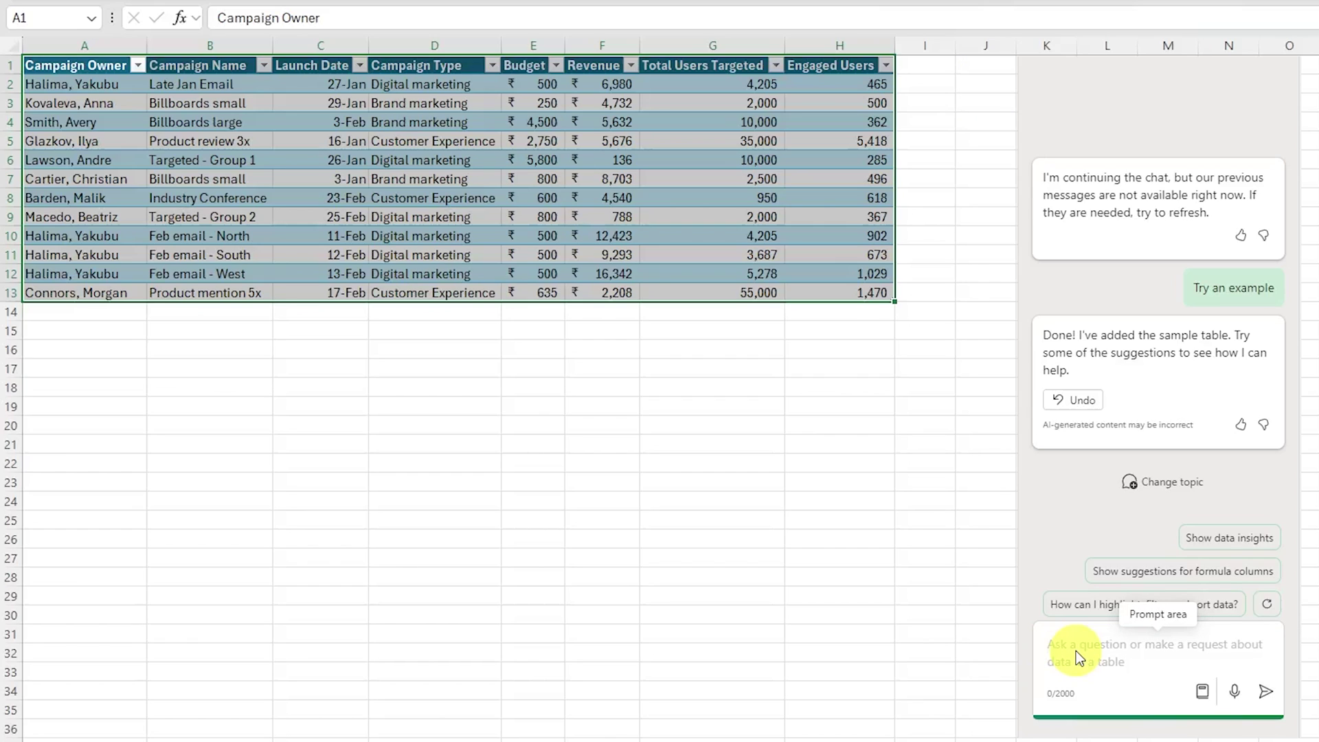
text(help )
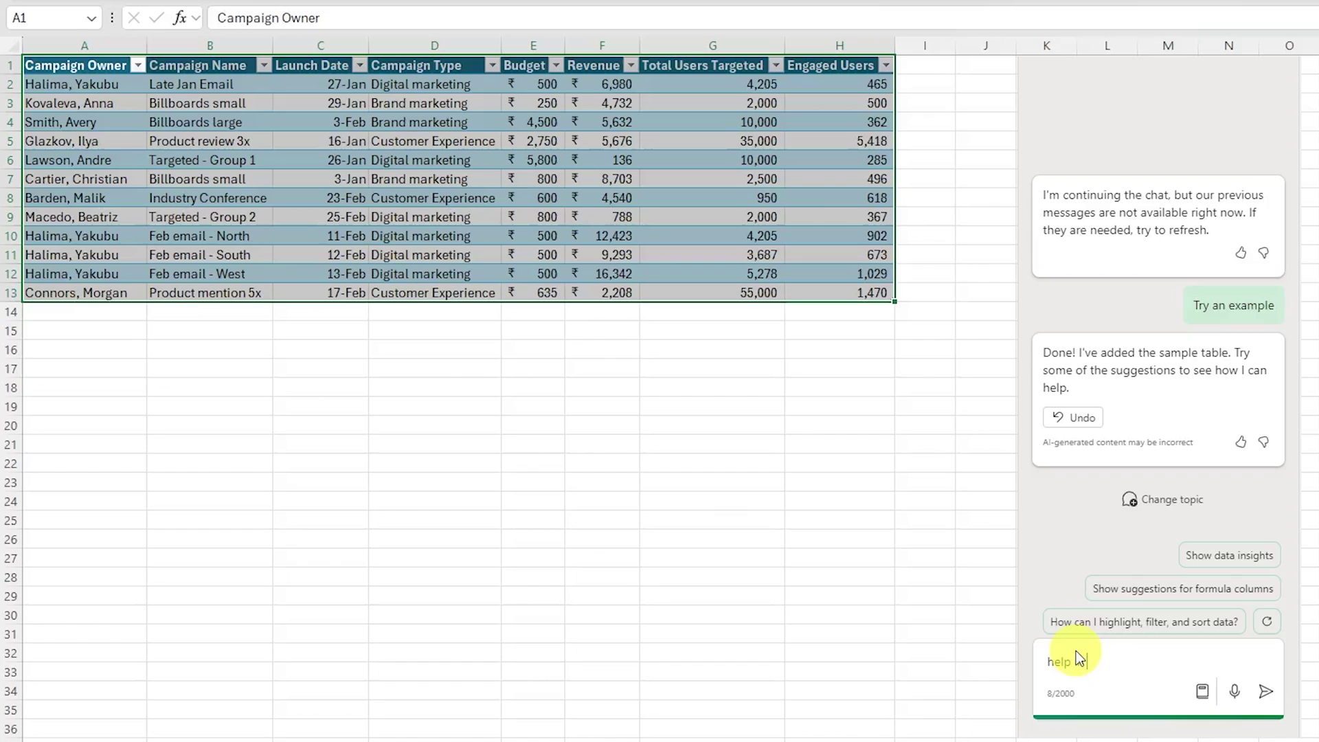
text(in i)
text(n finding camp)
text(aign name )
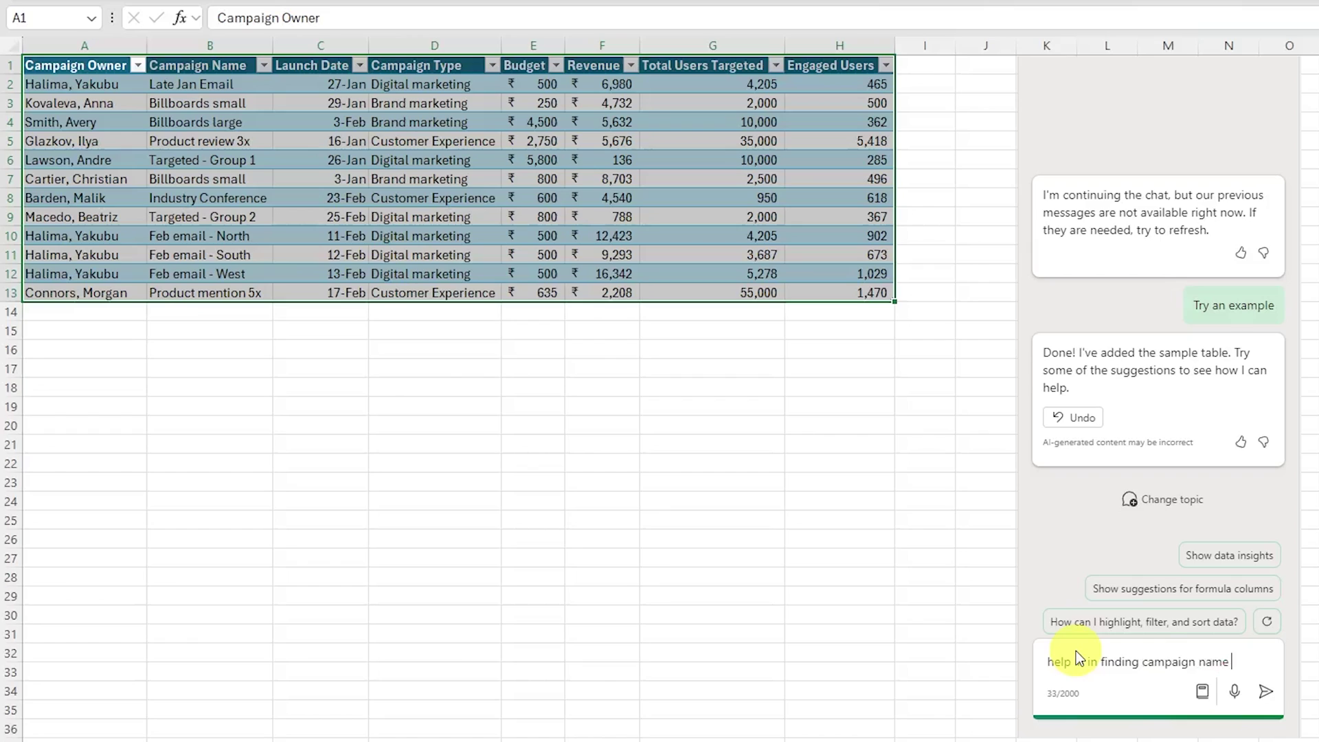
text(h)
text(aving )
text(maximum engaged users)
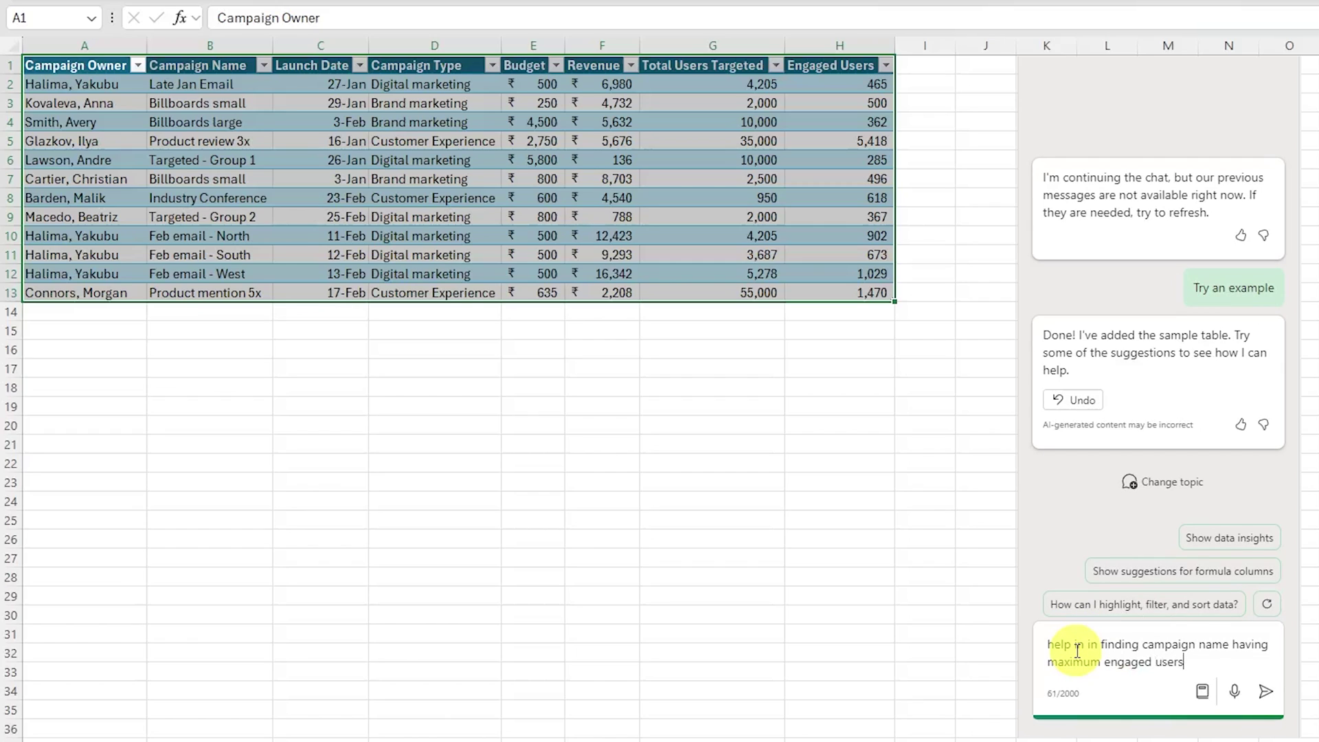
Send Copilot the question about the campaign with maximum engaged users.
key(Return)
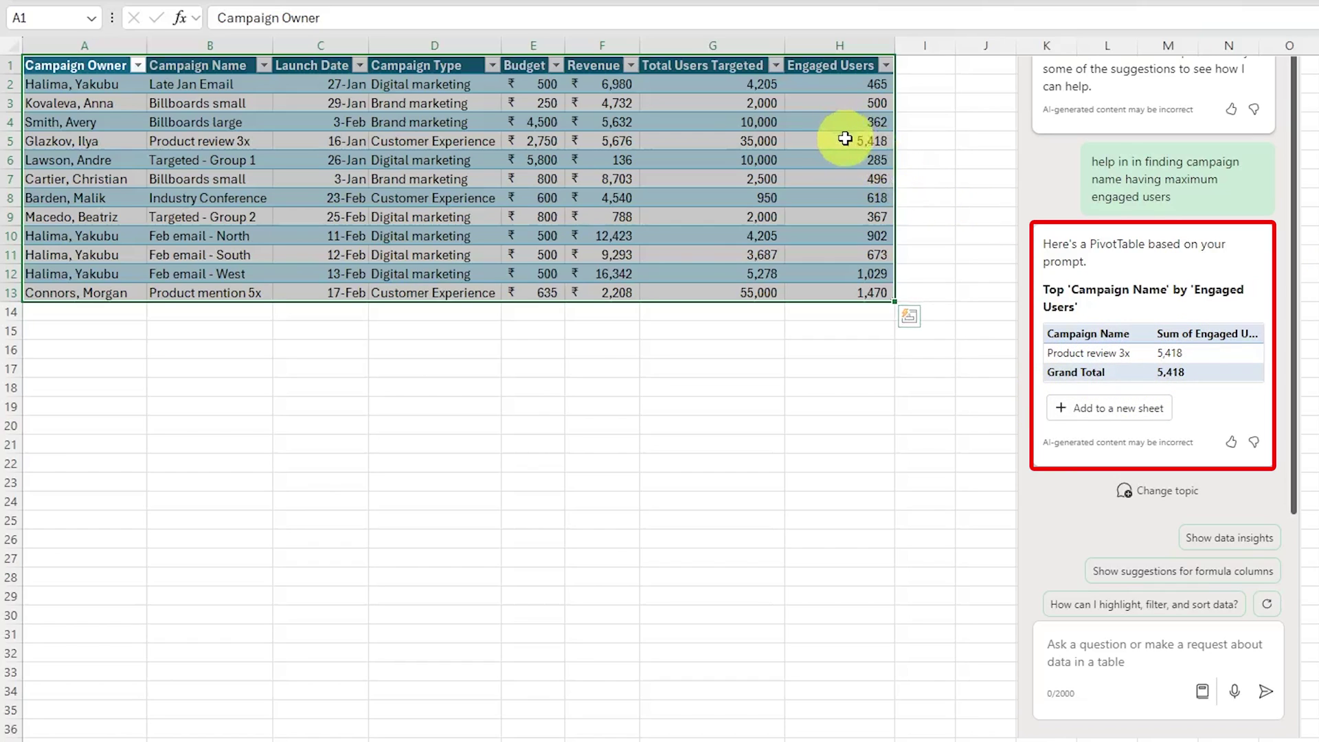
Add the top-campaign PivotTable to new Sheet2 and return to Sheet1.
click(1113, 405)
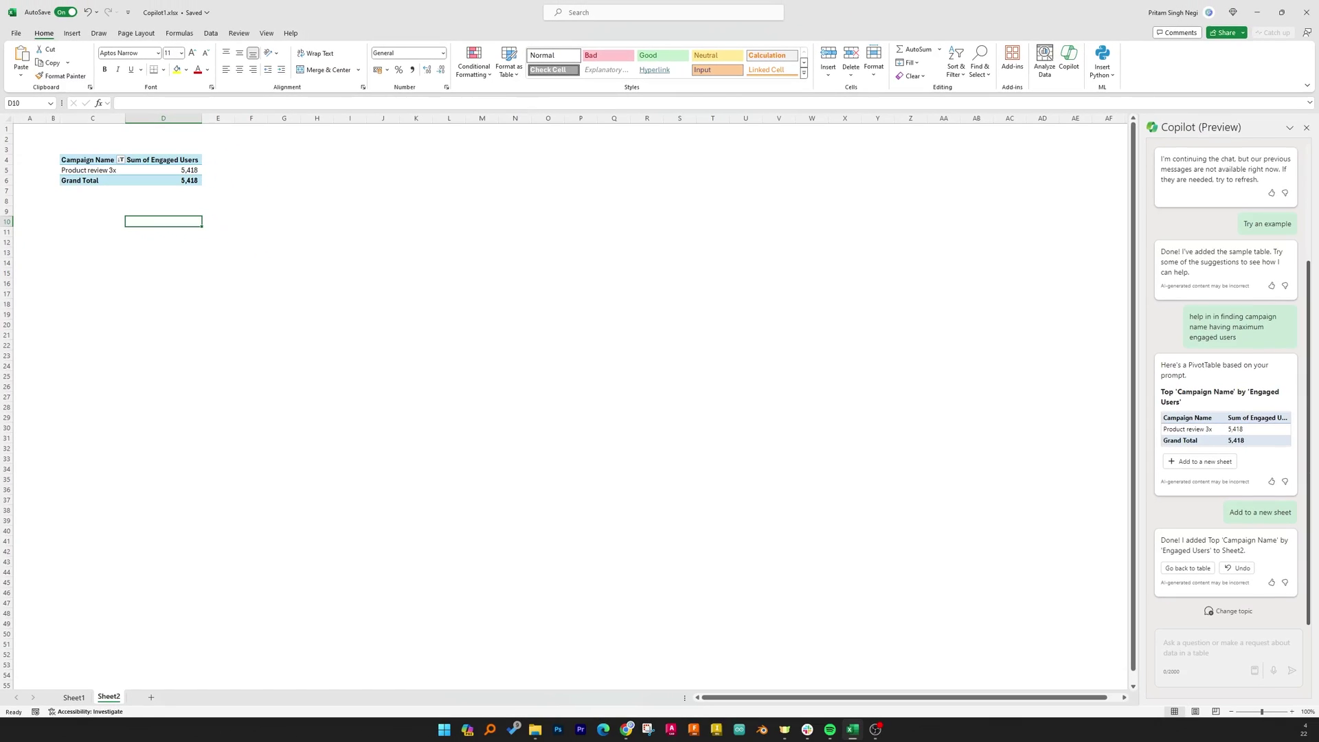
click(73, 697)
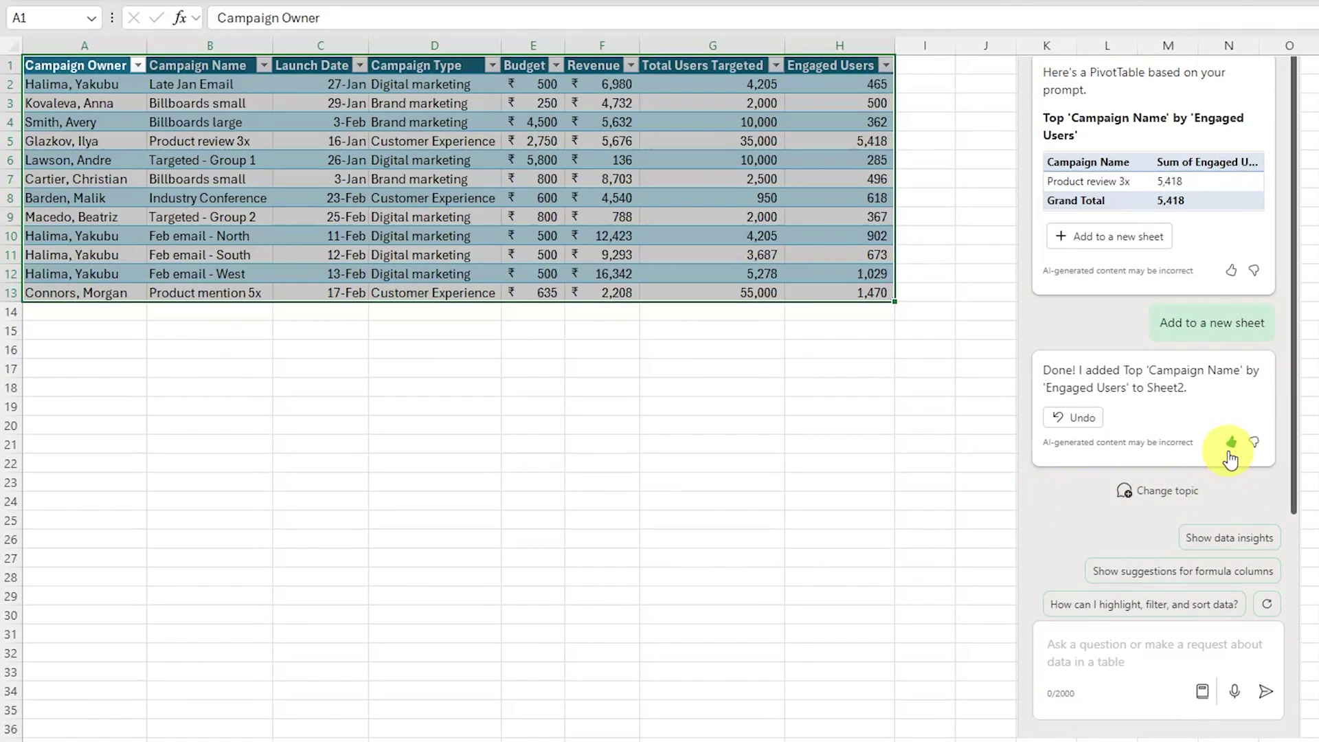
Request data insights, add the Revenue by Launch Date chart to Sheet3, and go back to the table.
click(1224, 540)
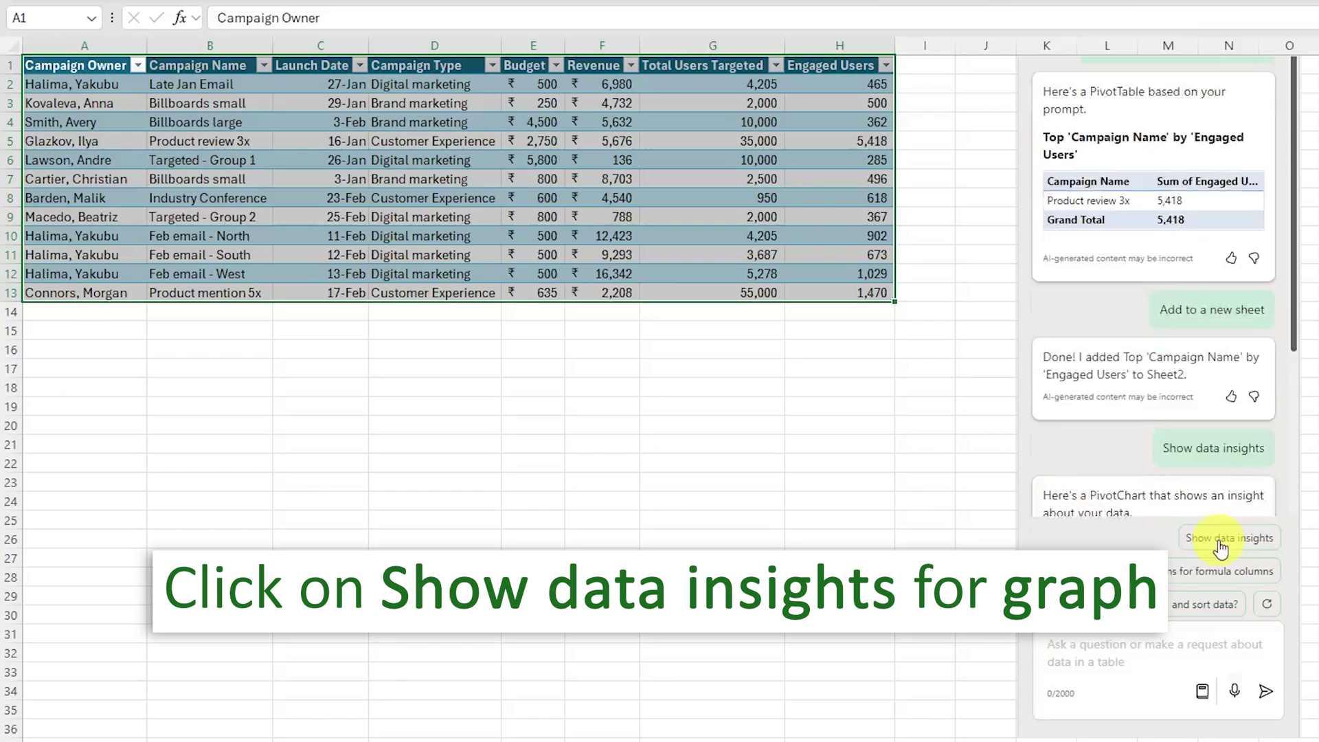
click(1141, 411)
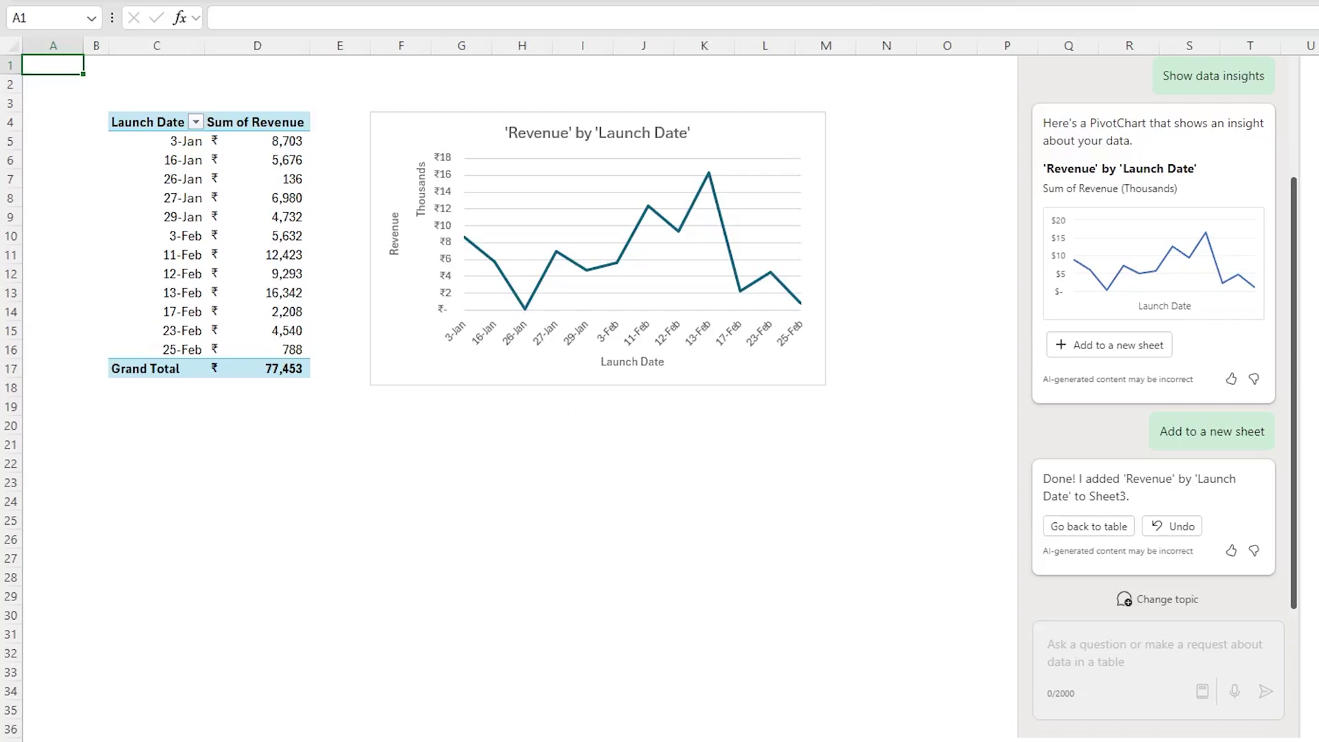
click(1089, 527)
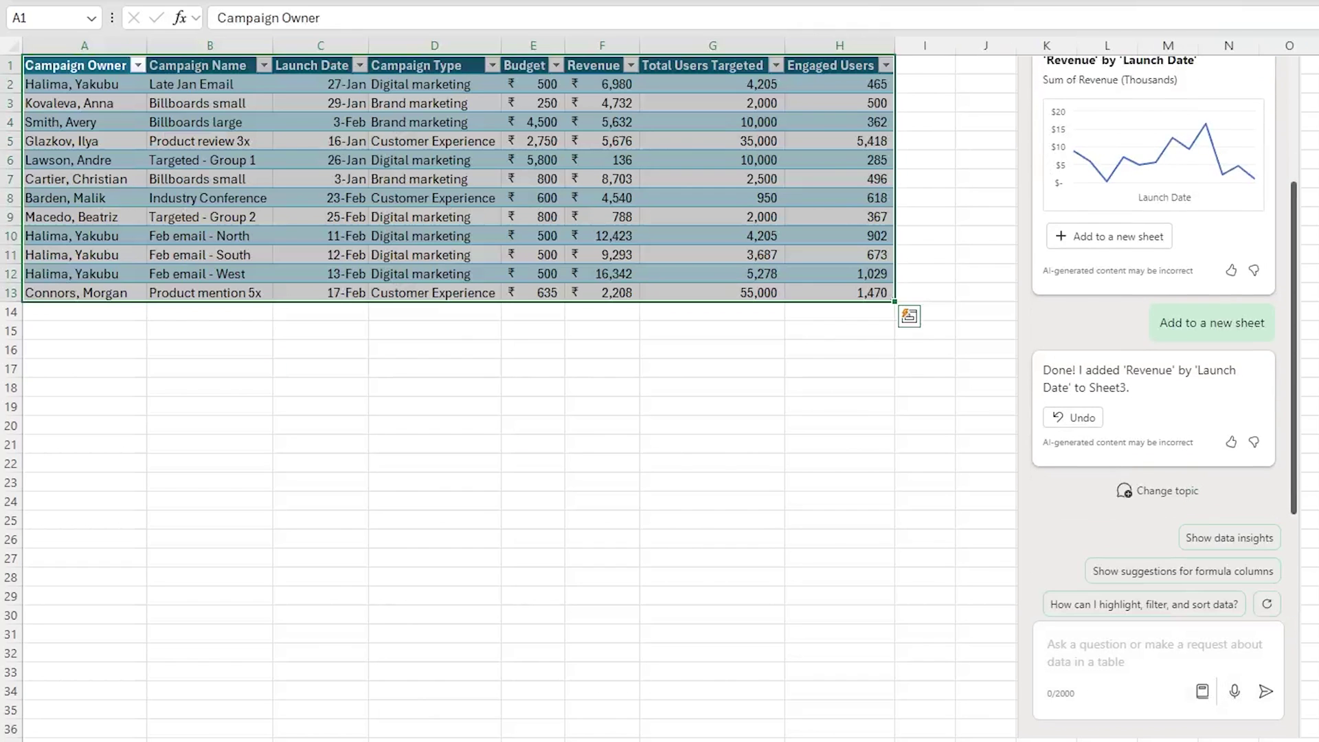
Ask Copilot for total users targeted by campaign owner and add its PivotChart to Sheet4.
click(1125, 665)
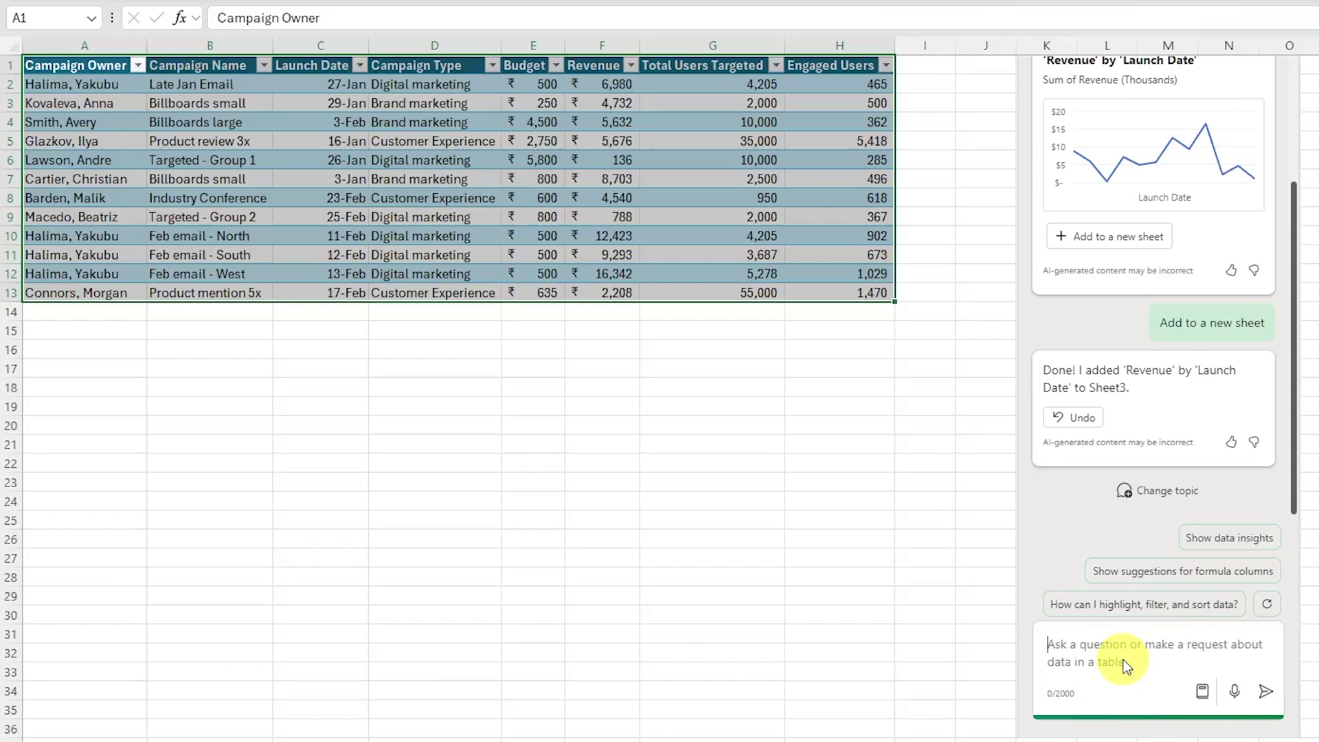
text(I would like to know)
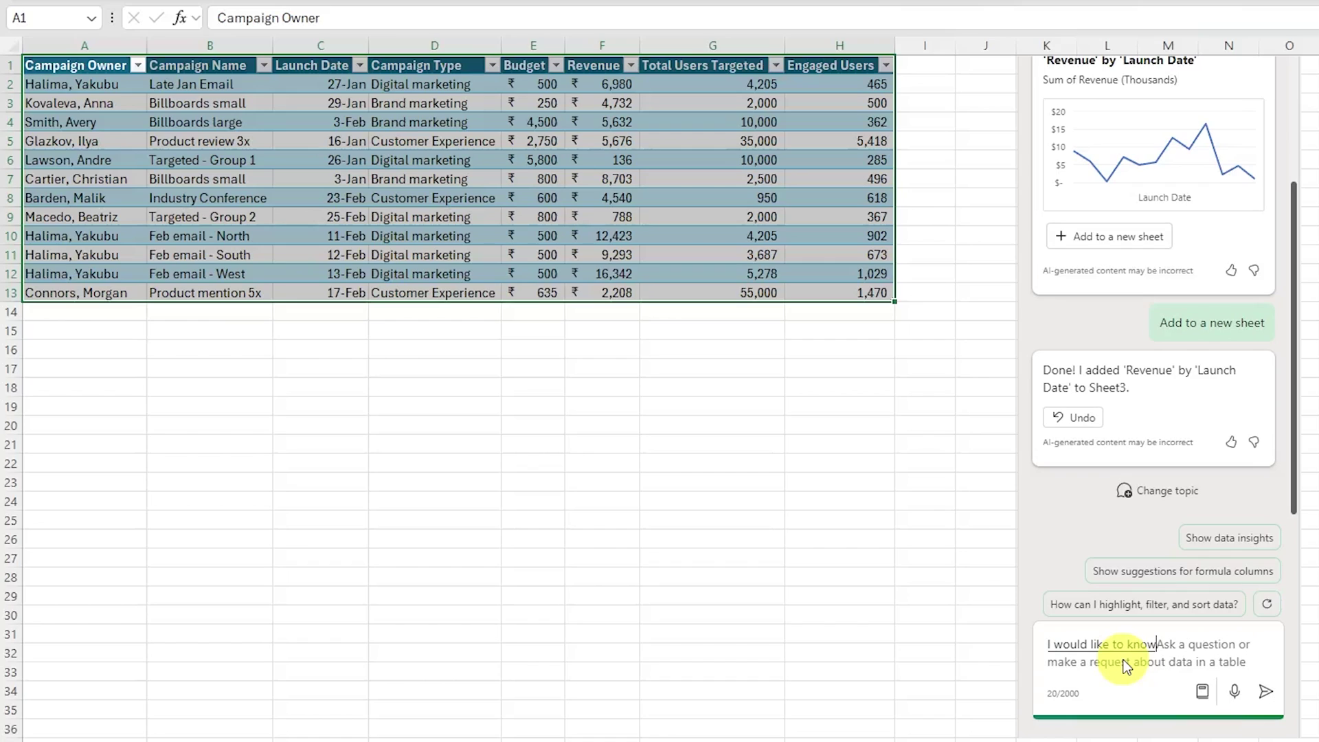
text( the total user target)
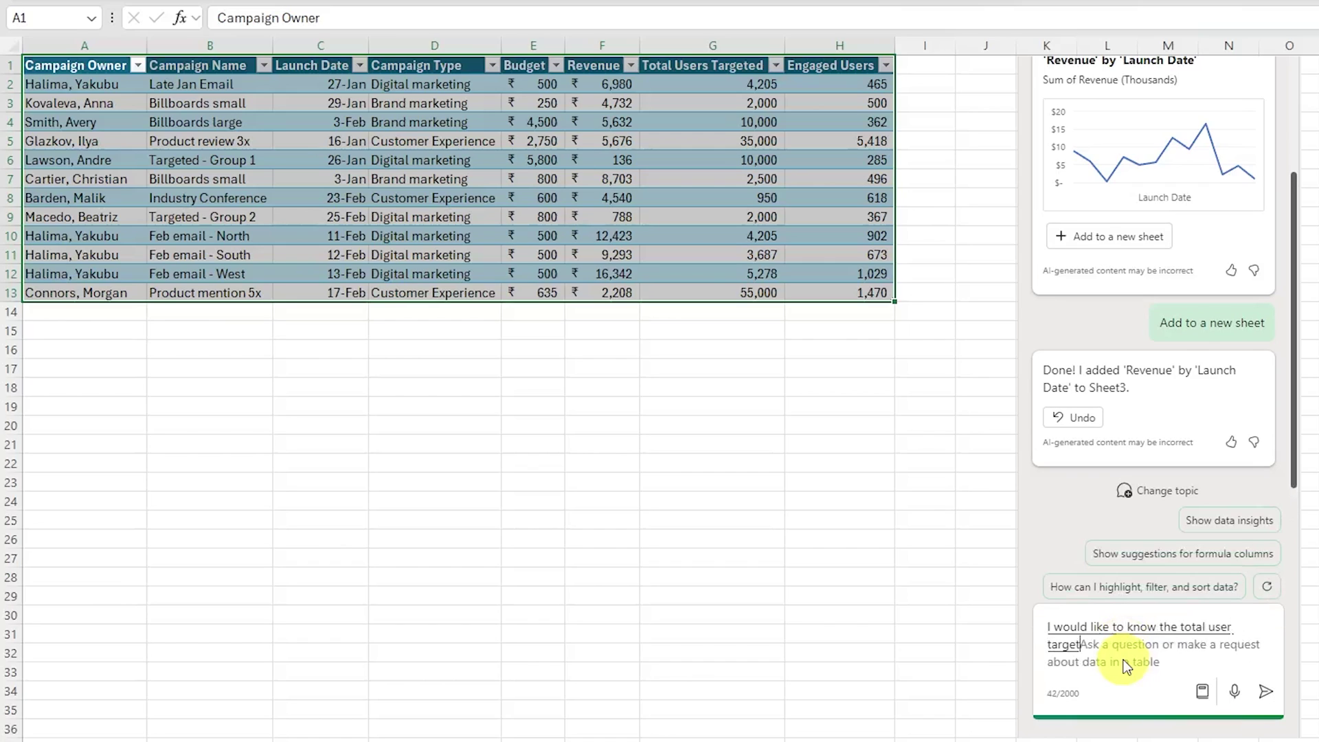
text(ed by)
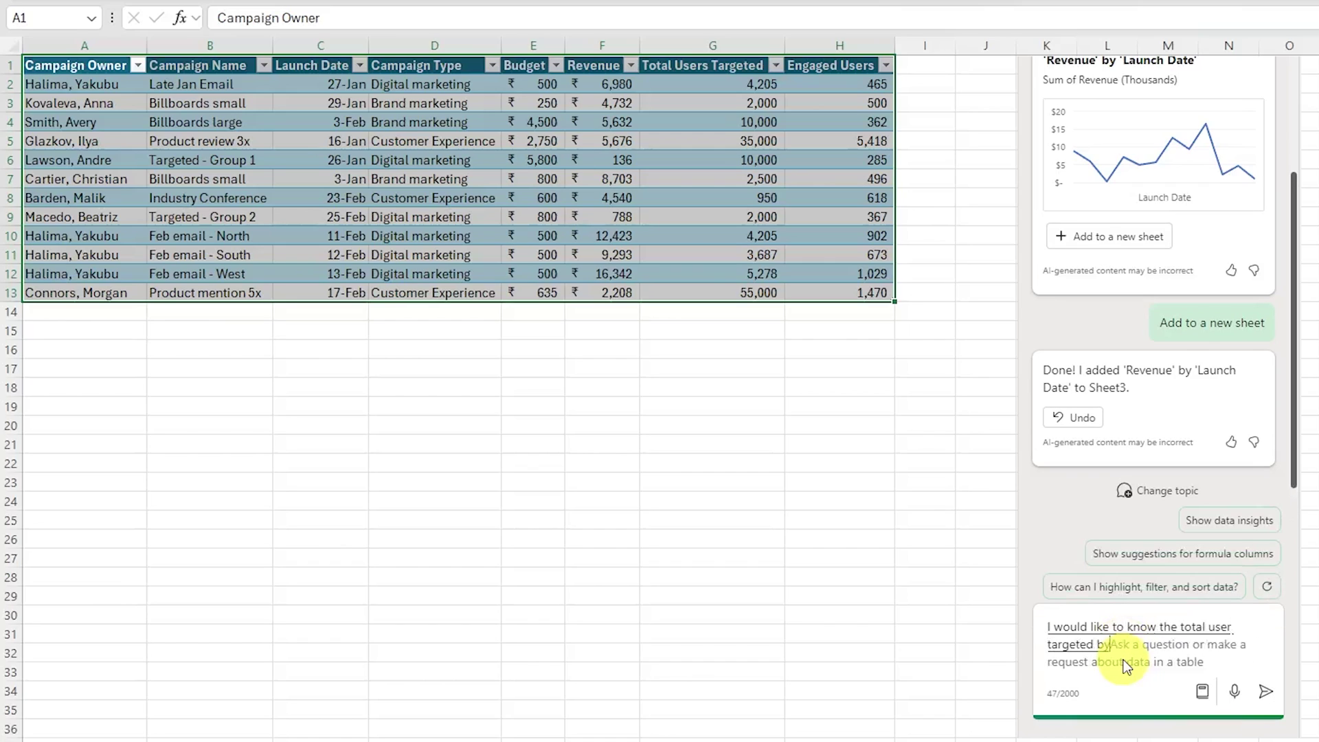
text( all camping owners)
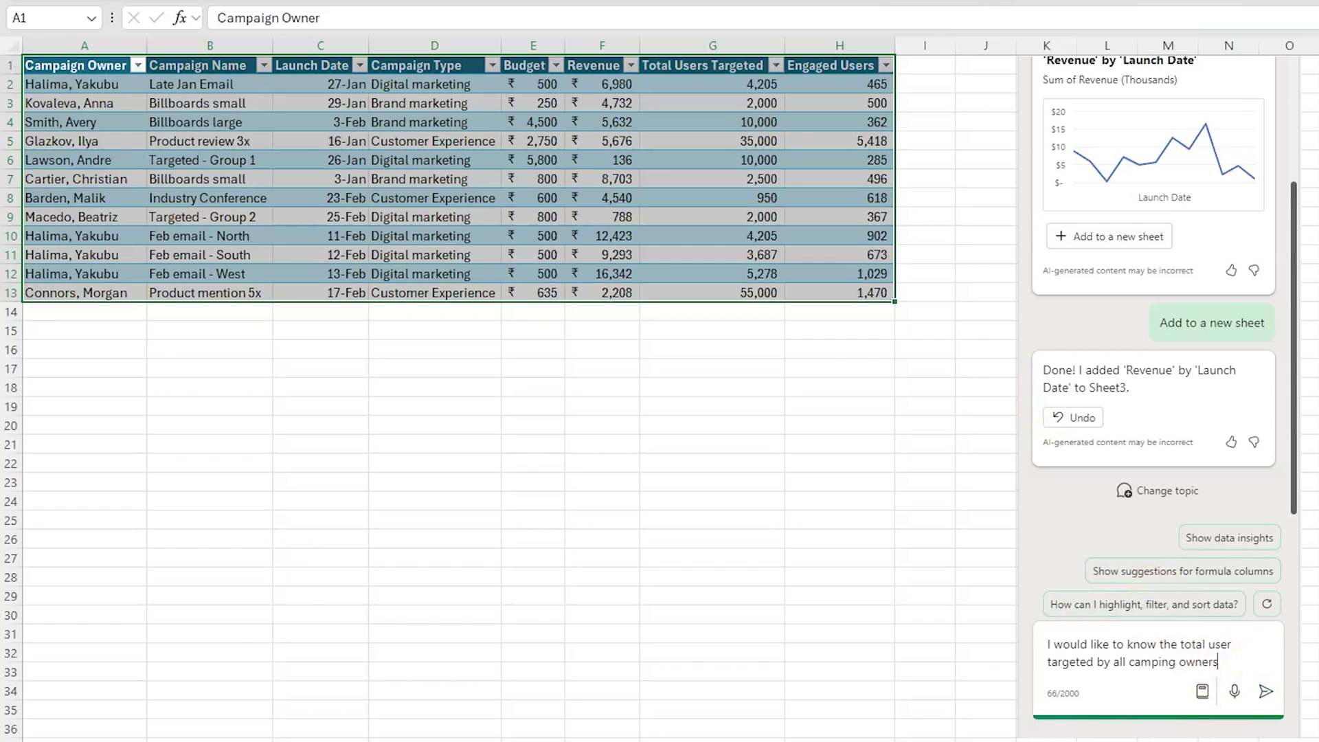
click(1266, 693)
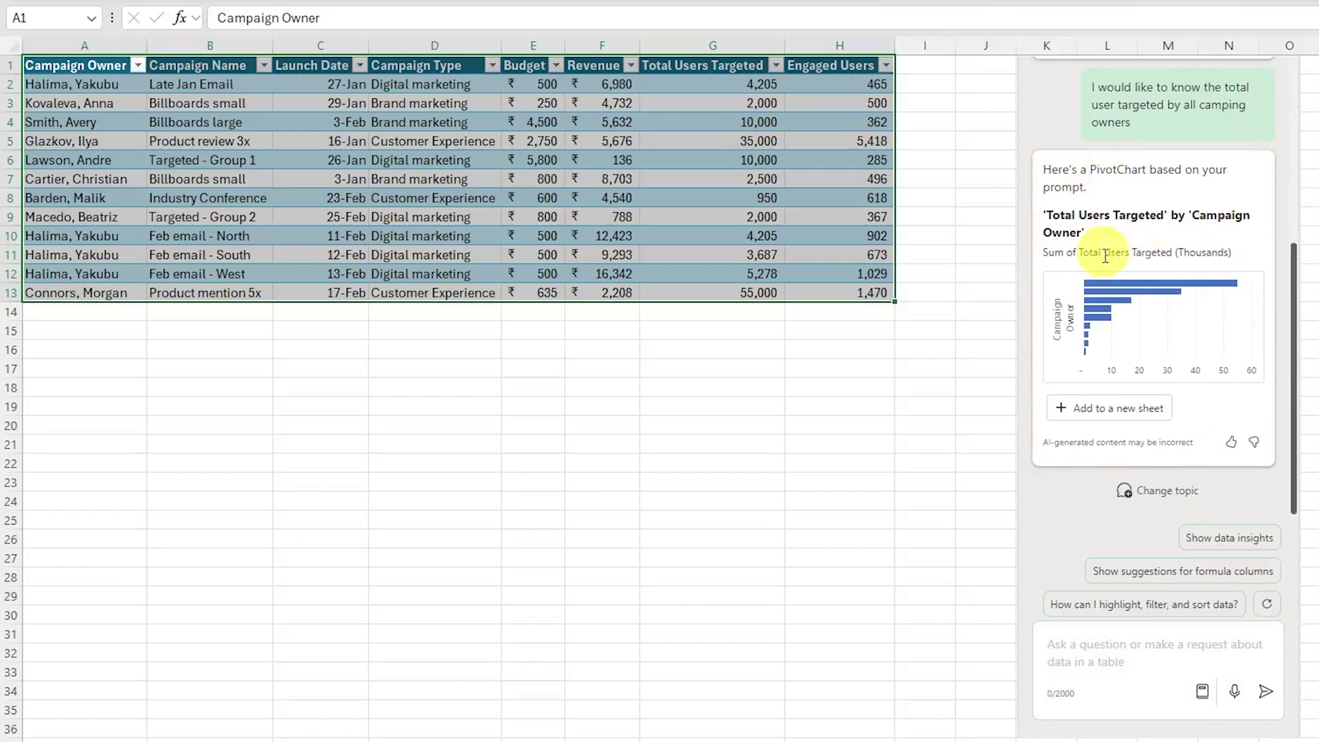
click(1110, 408)
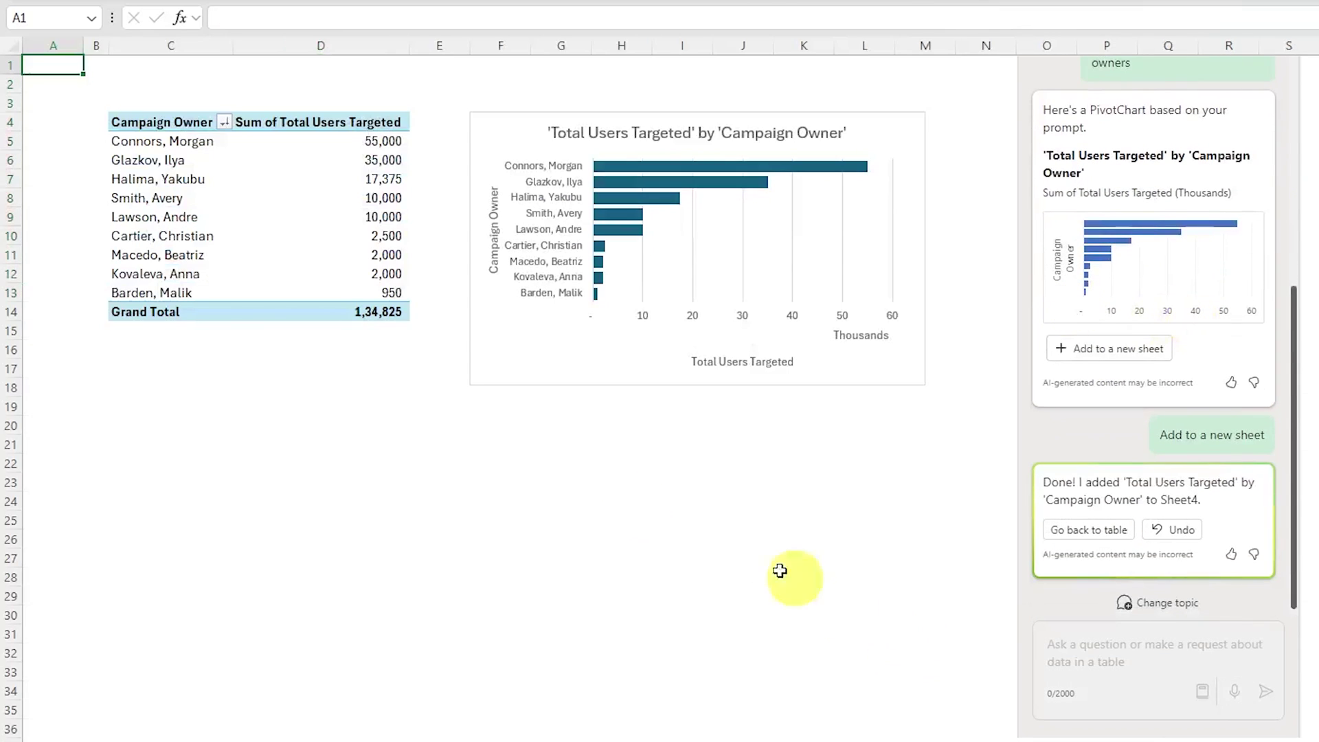
Enlarge the Total Users Targeted by Campaign Owner chart and deselect it.
click(634, 213)
drag(925, 384, 1115, 591)
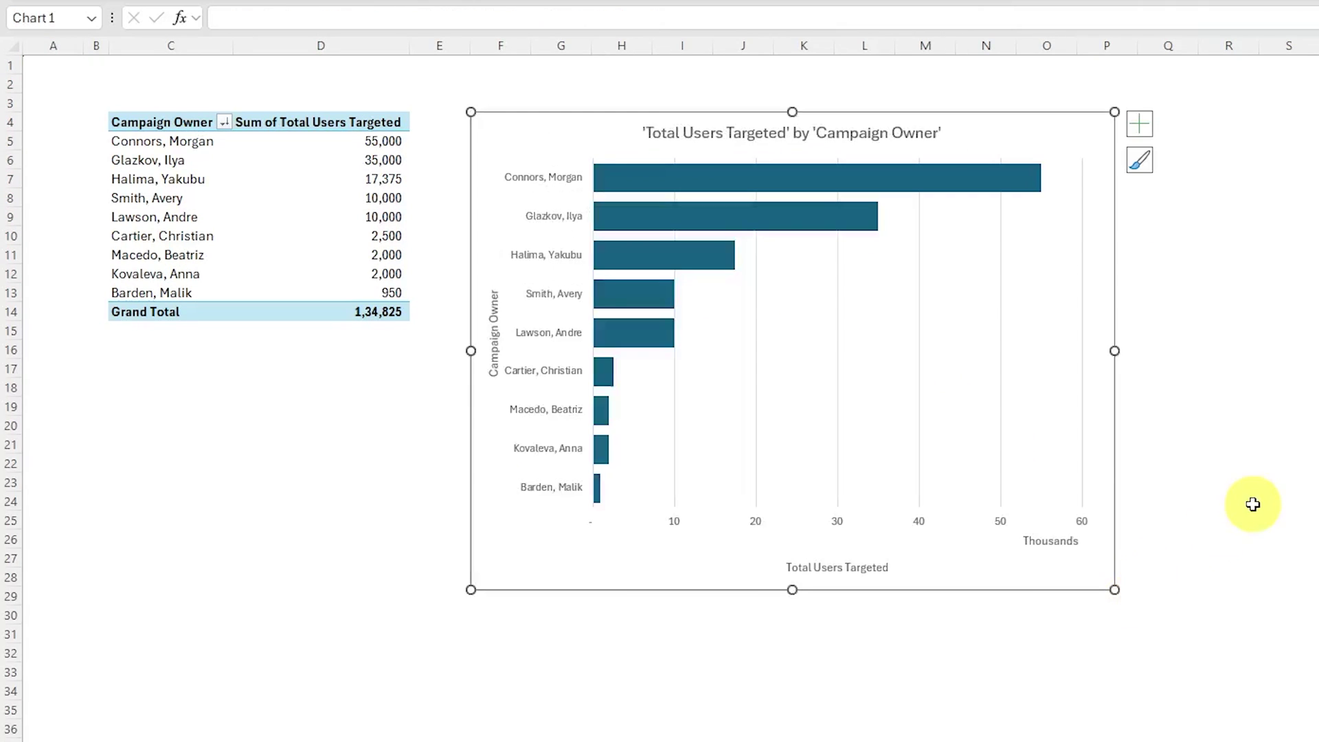
click(1229, 501)
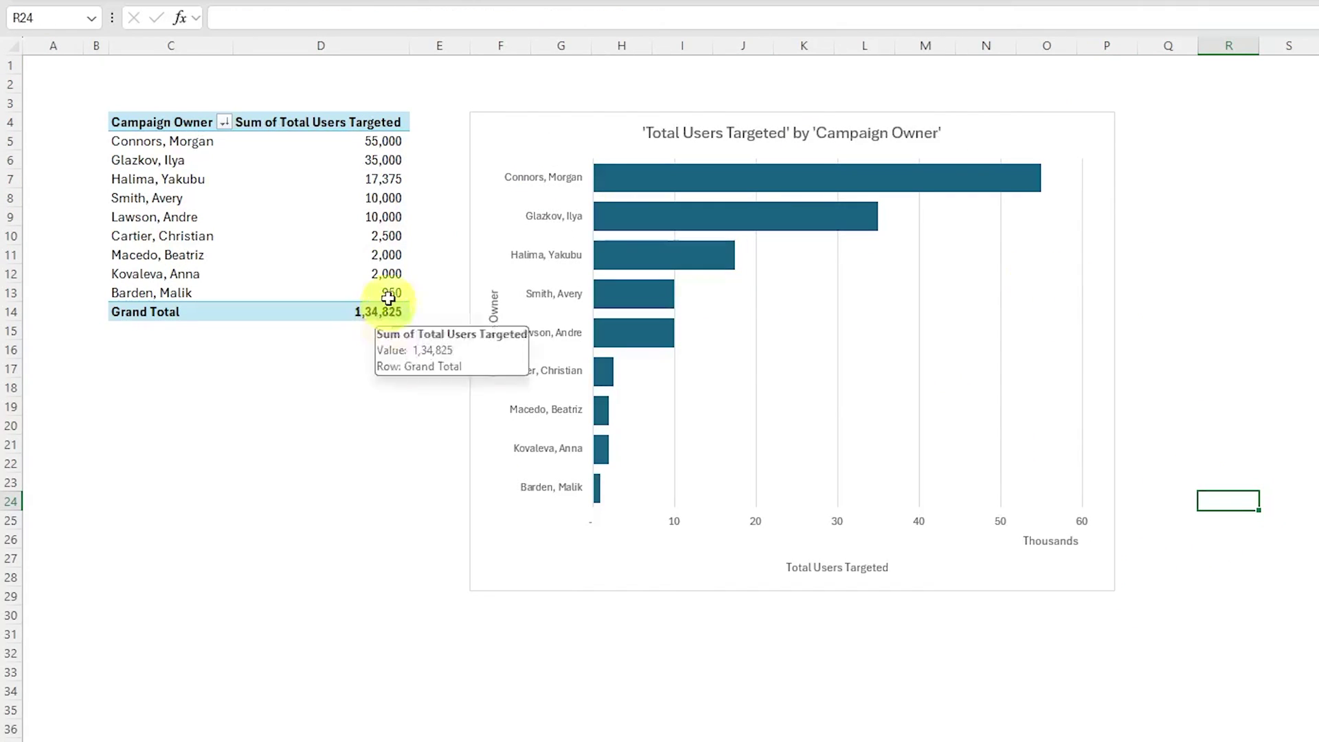
click(1318, 294)
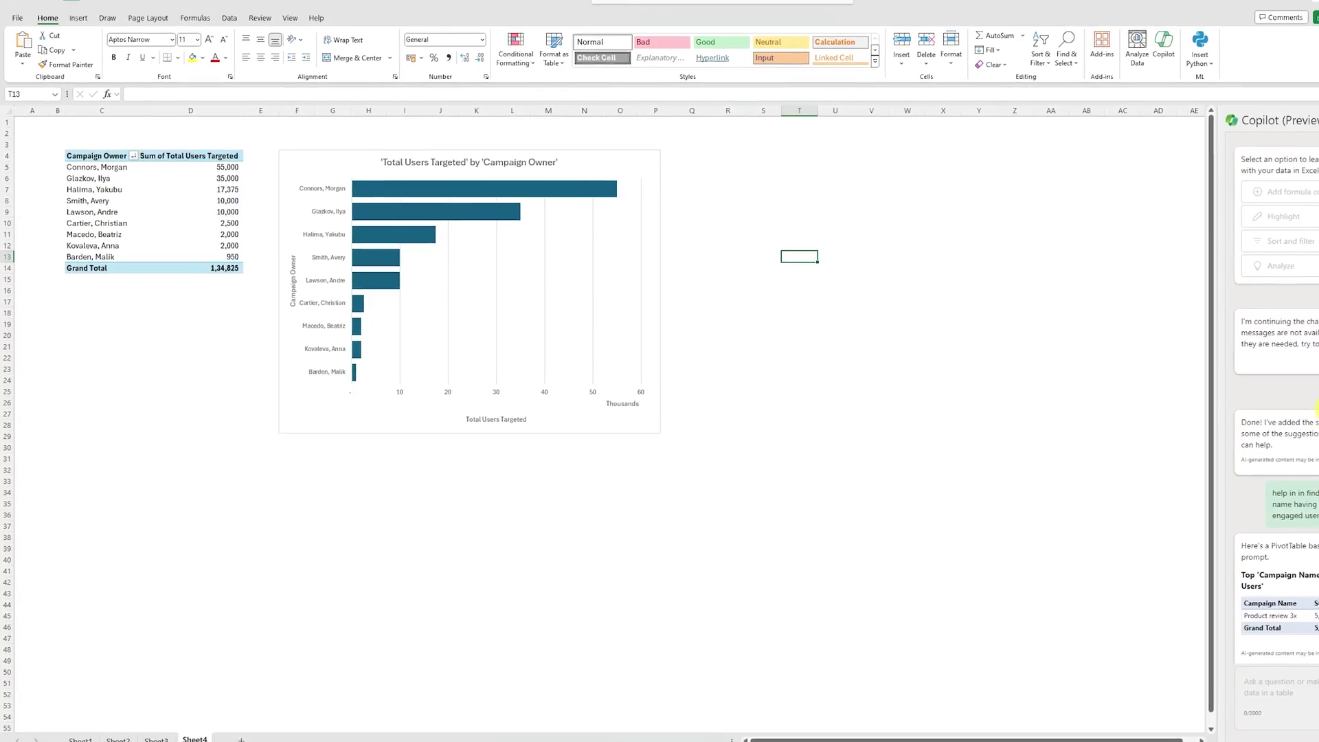
scroll(1201, 369, down, 3)
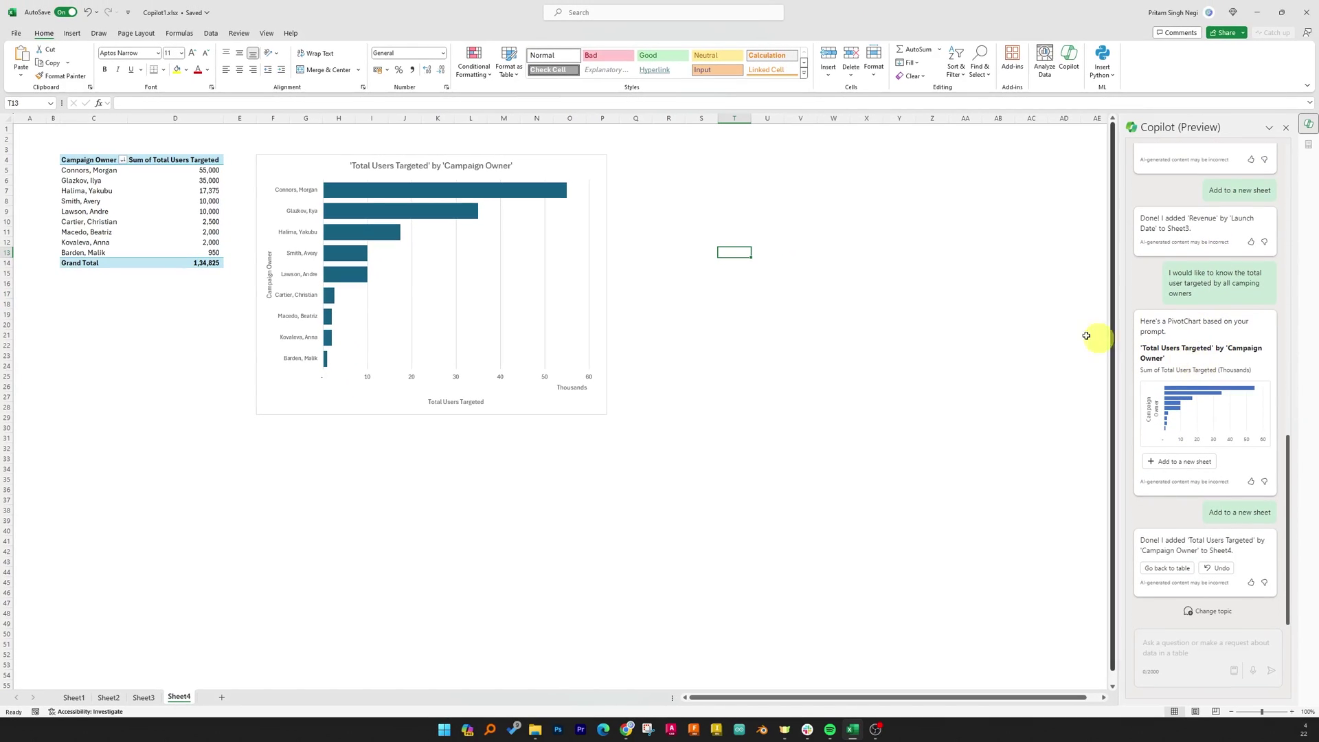
Return to Sheet1 and write the request for a Revenue/Budget column after Engaged Users.
click(73, 698)
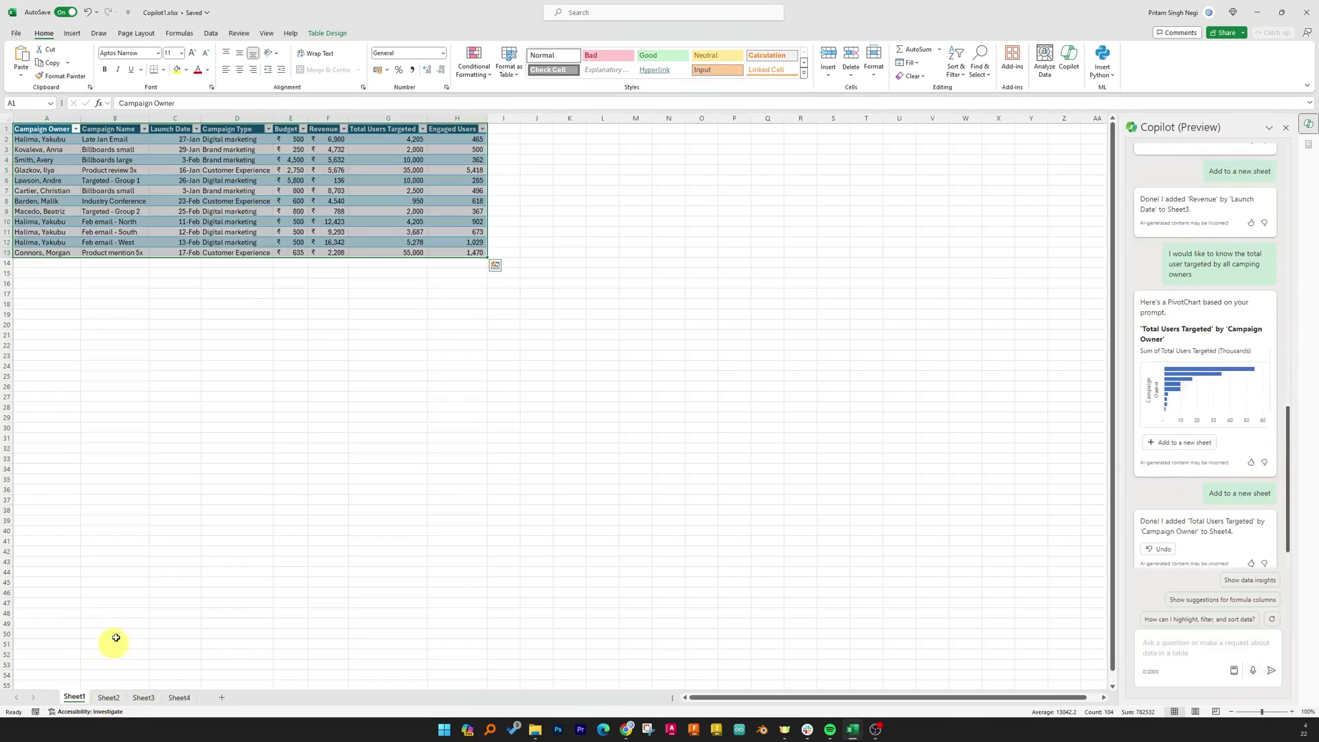
click(1185, 647)
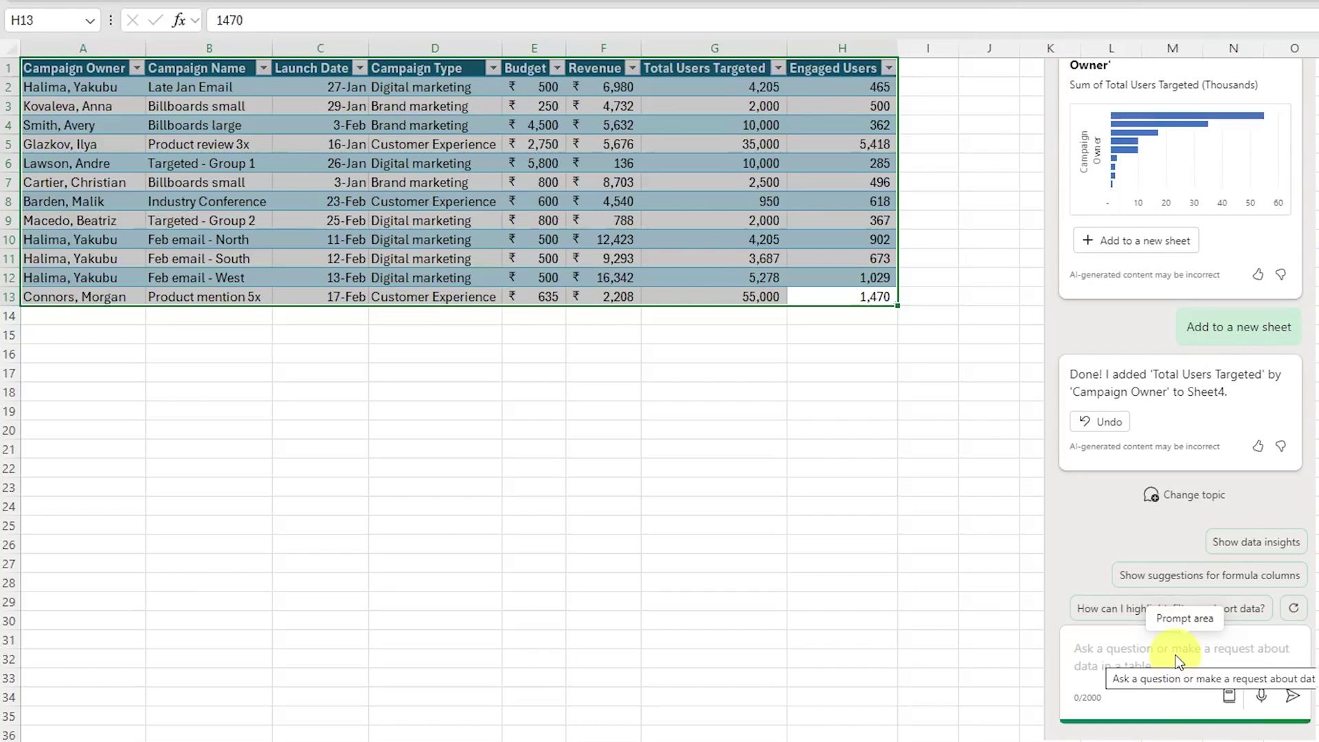
click(1129, 647)
text(Create a)
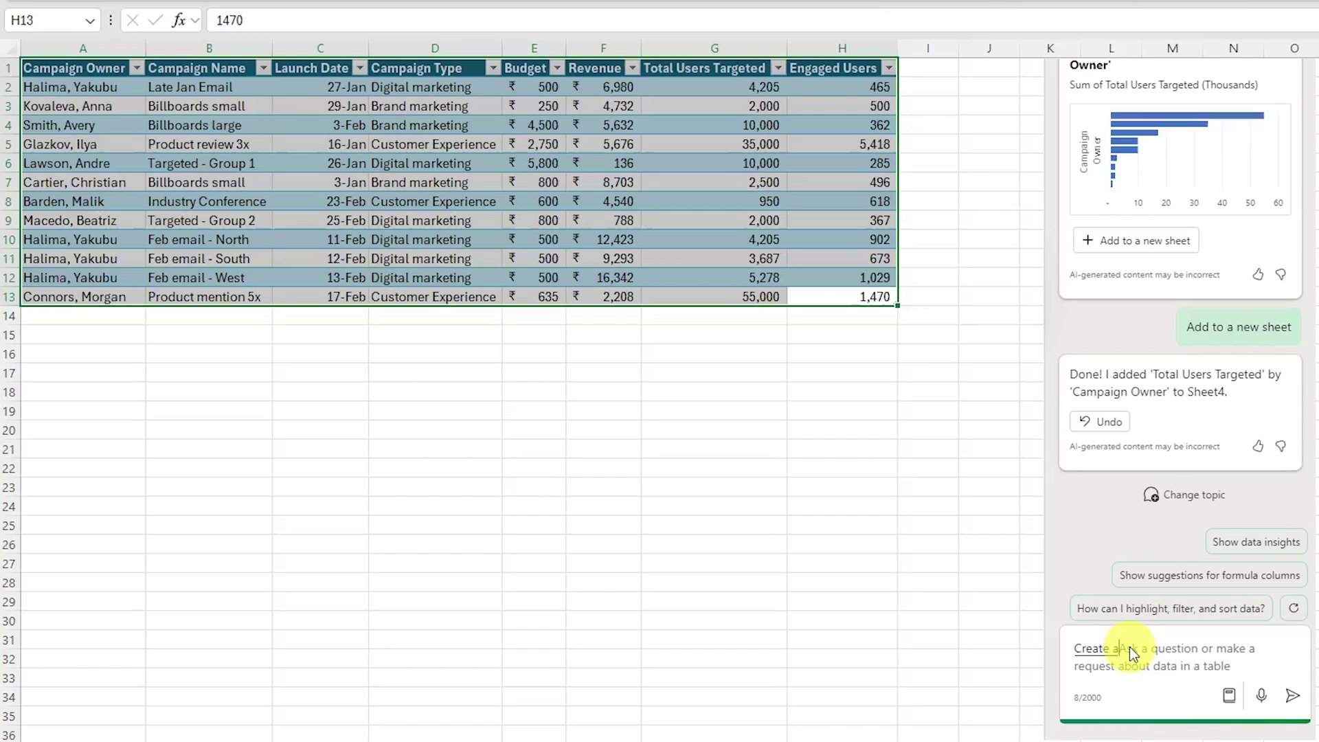
text( new header just)
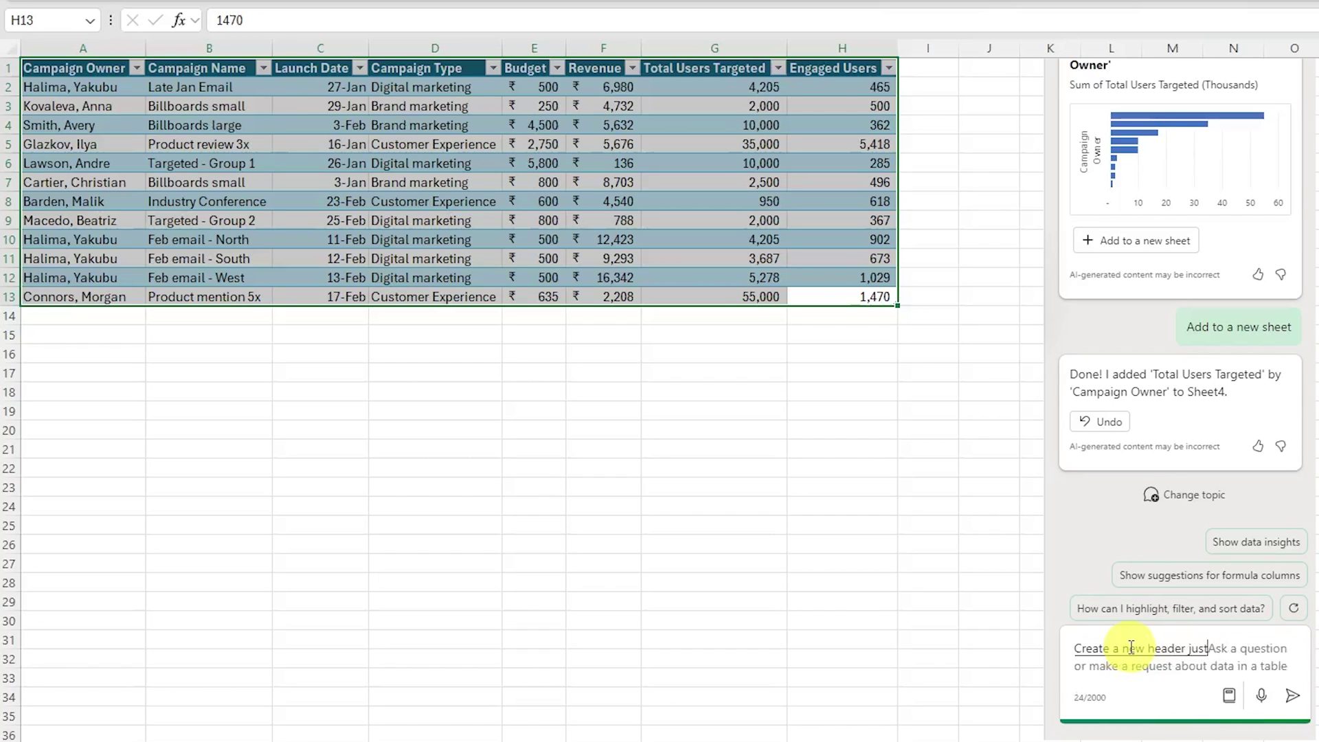
text( right after engaged)
key(BackSpace)
text(user)
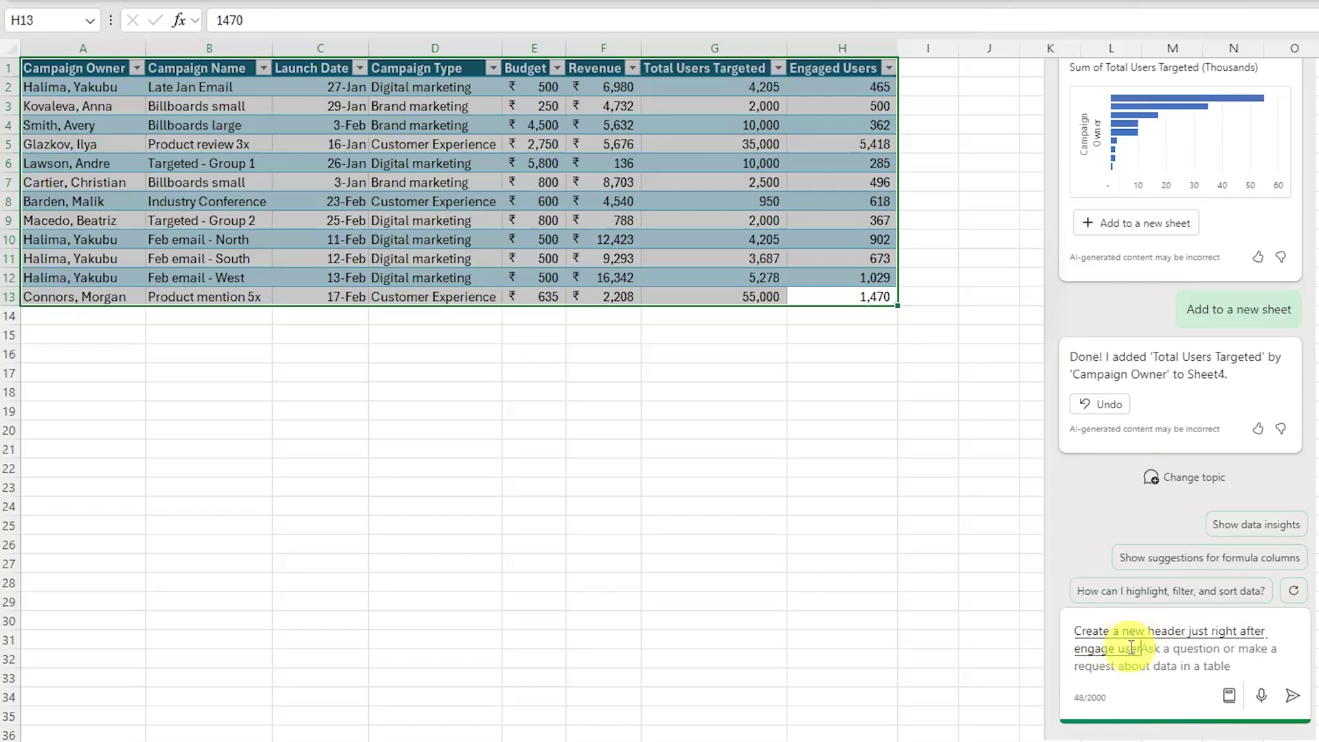
text( so that will be)
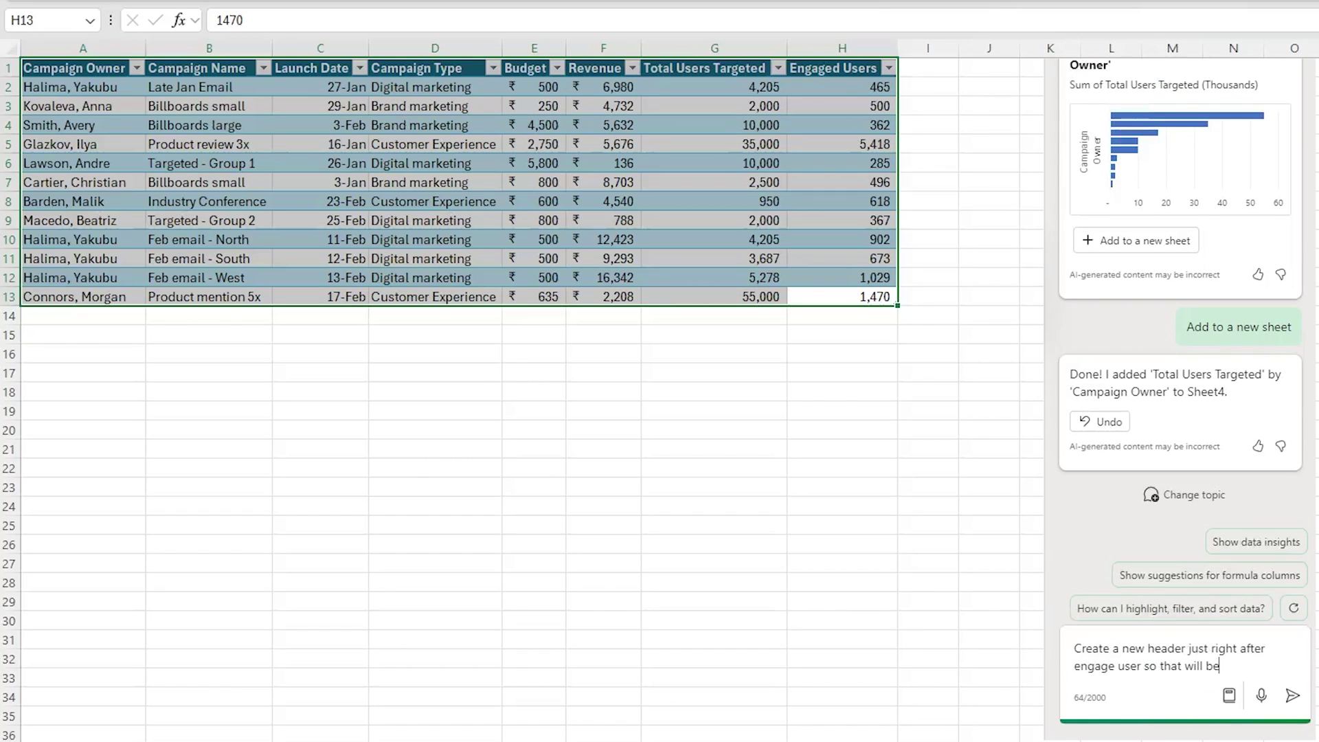
text( revenue per)
text( rupee)
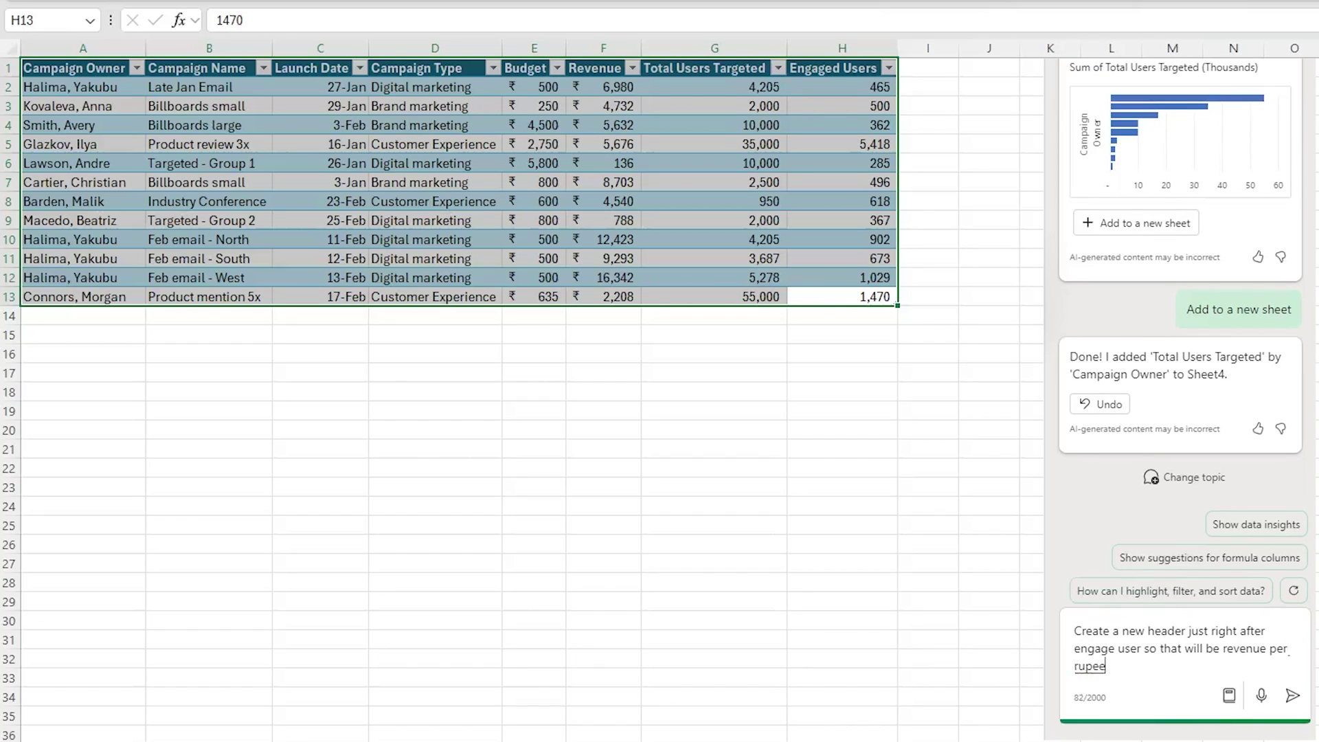
text( spent)
text( and you can use formula for that)
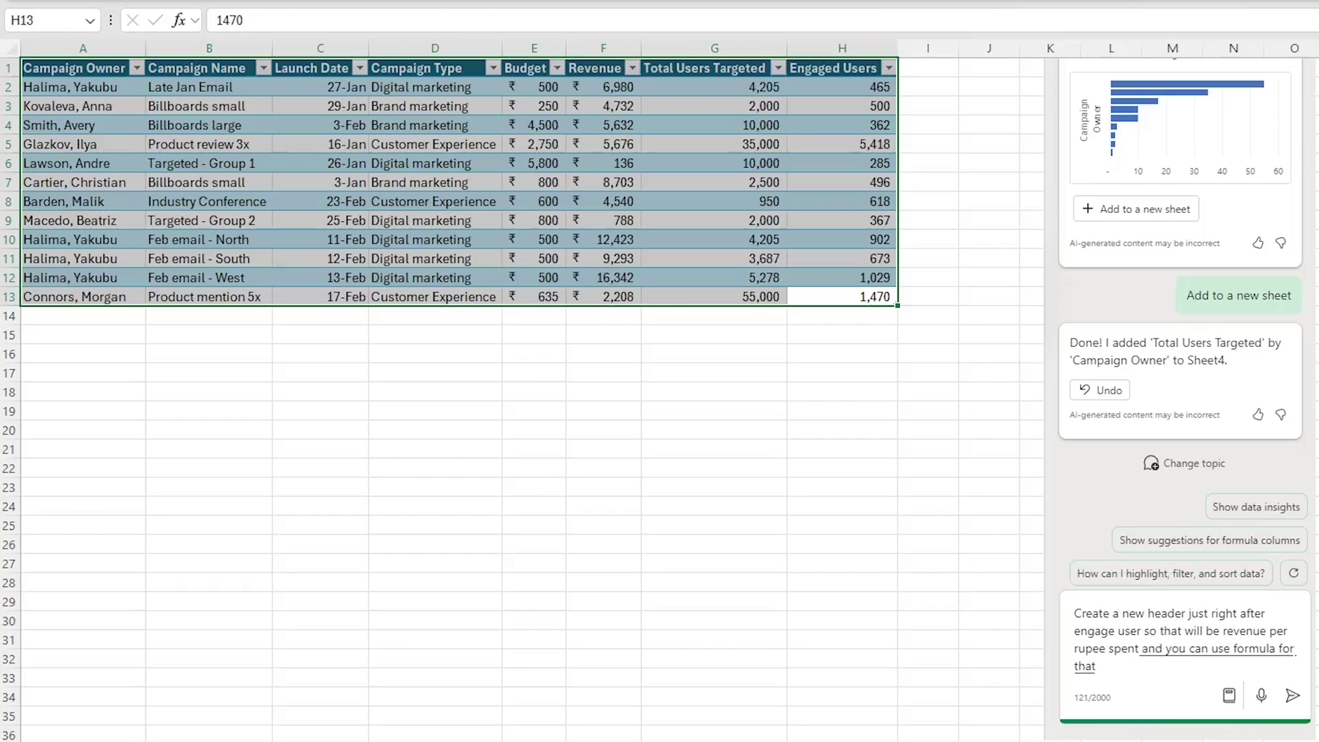
text( so just divide)
text( revenue F column)
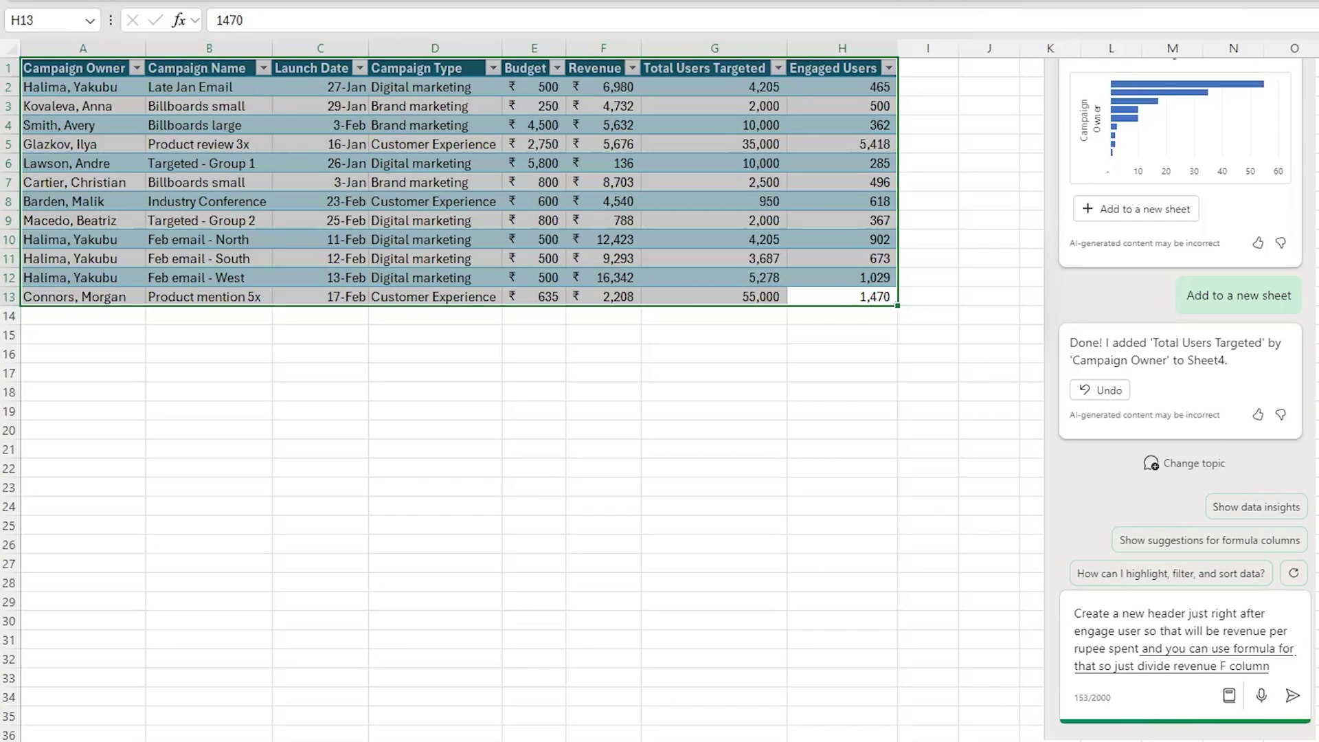
text( by budget)
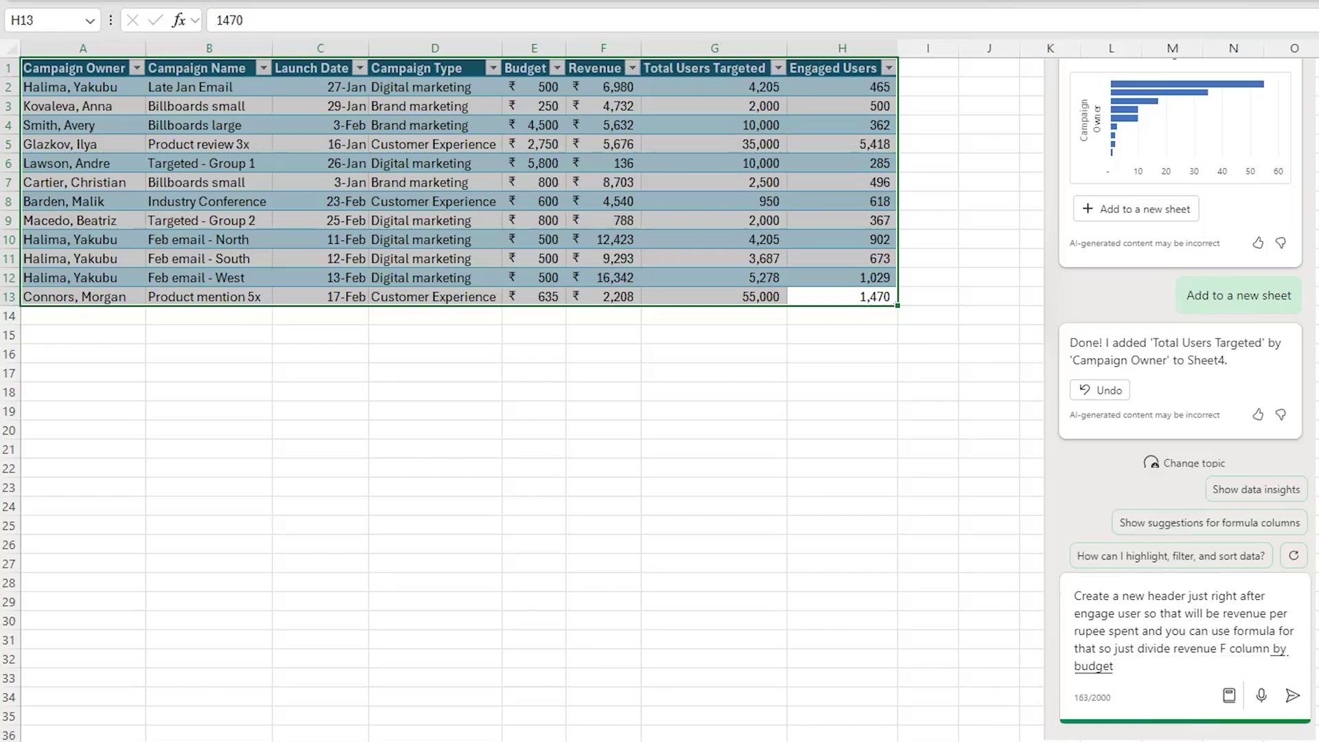
text( E column)
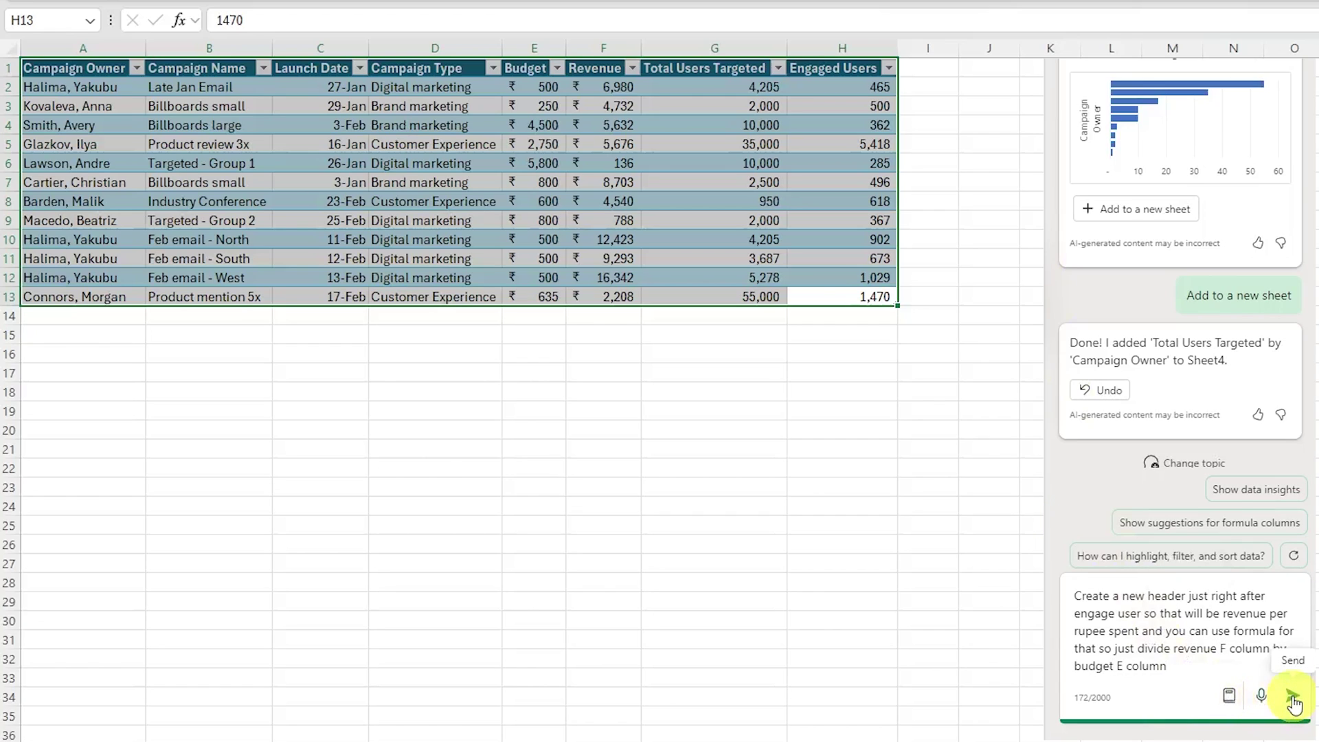
Send the request, insert the Revenue per Rupee Spent column and widen it slightly.
click(1292, 698)
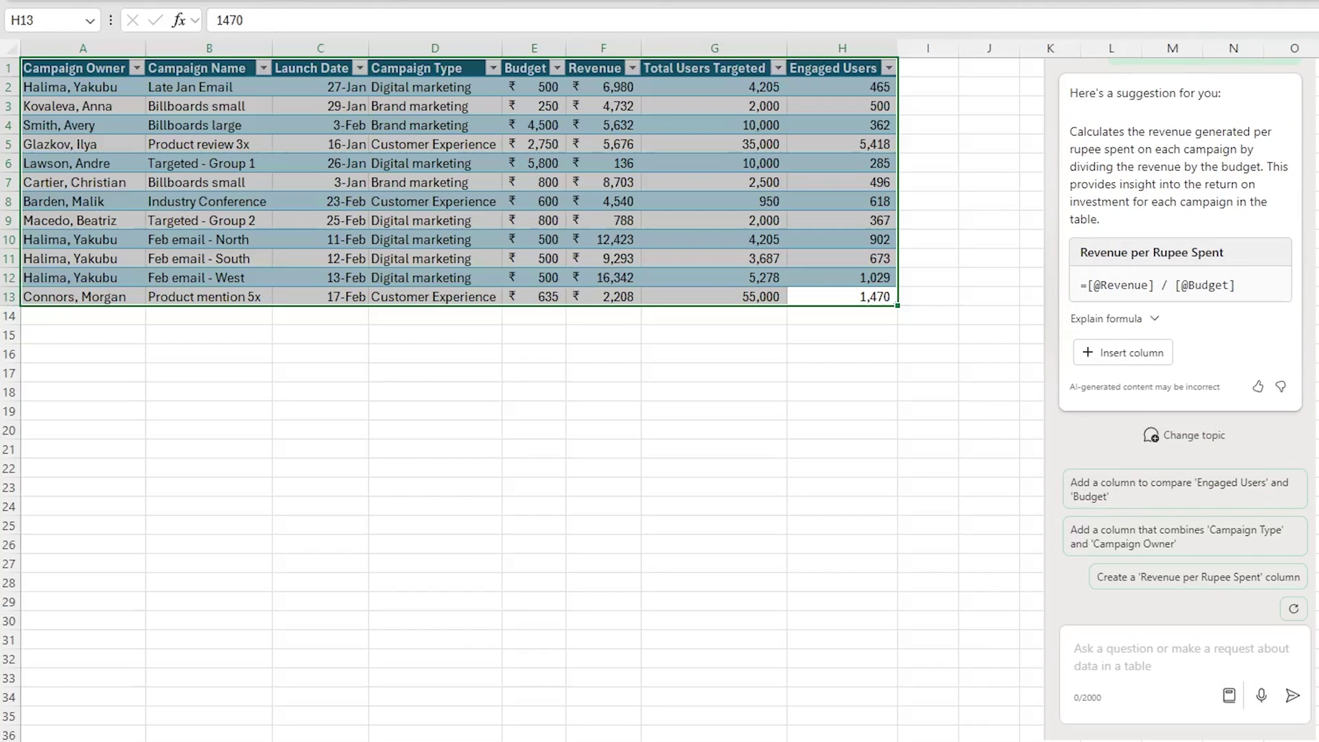
click(1148, 343)
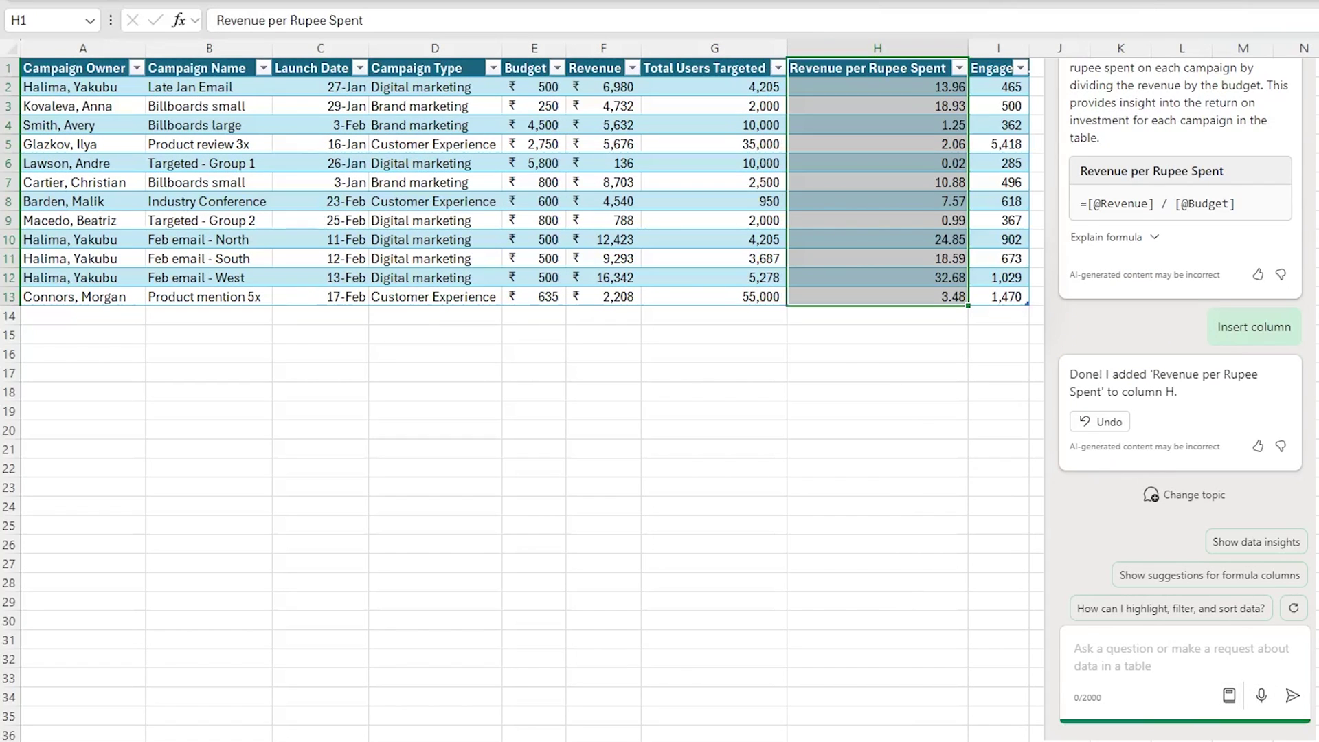
click(1243, 258)
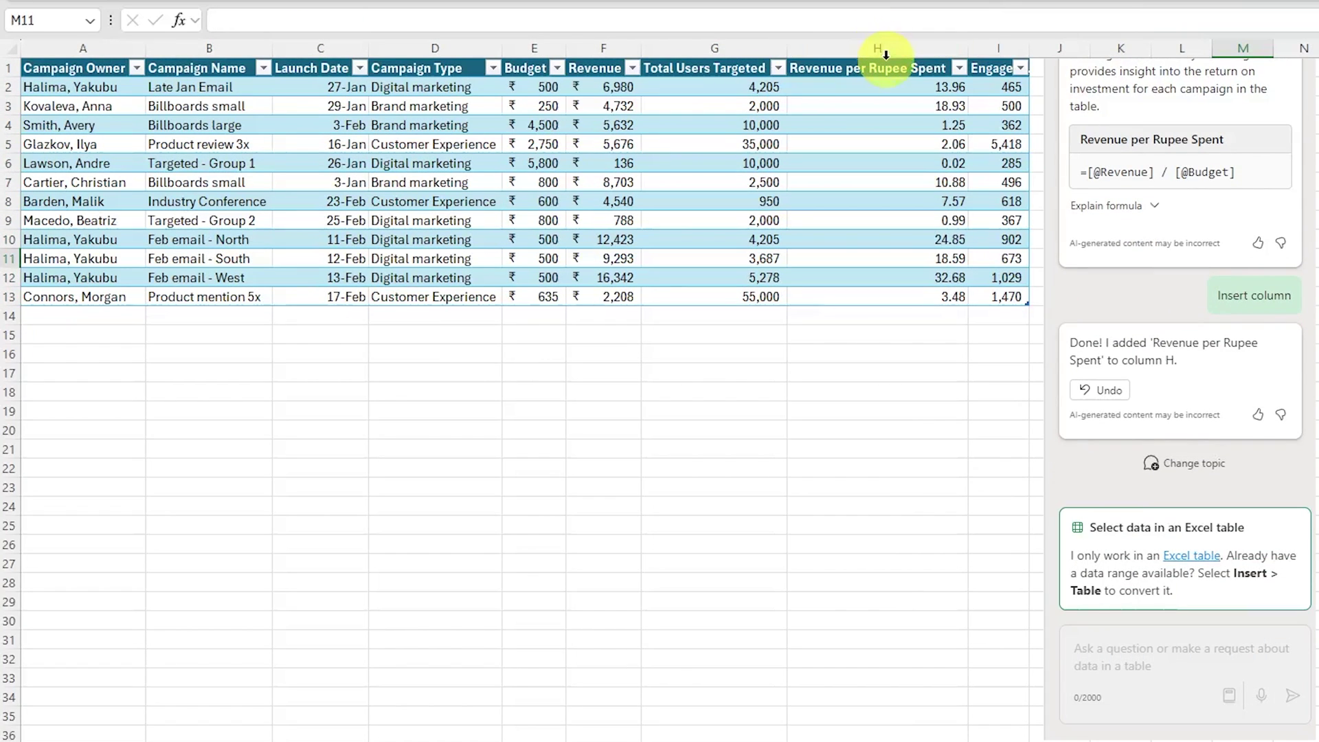
drag(967, 49, 1100, 49)
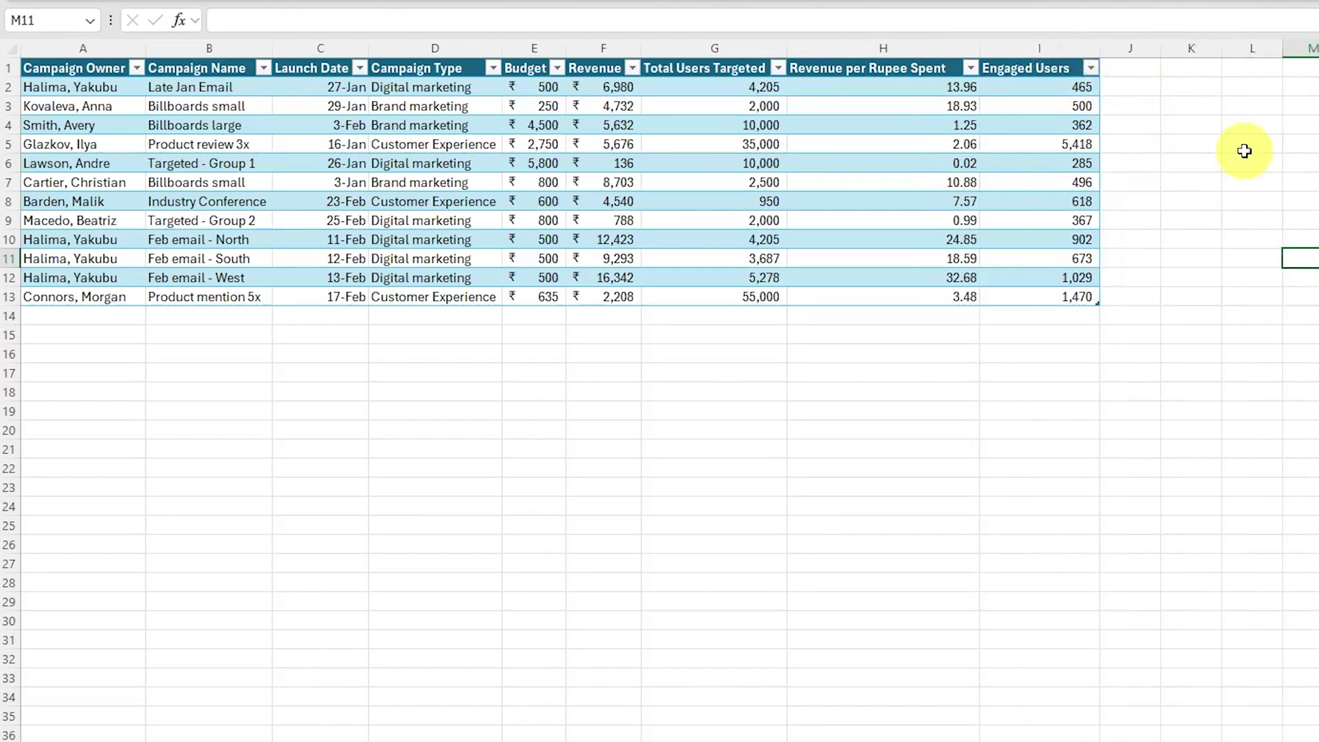
Cut the Revenue per Rupee Spent column and insert it after Engaged Users as column I.
click(918, 48)
right_click(920, 52)
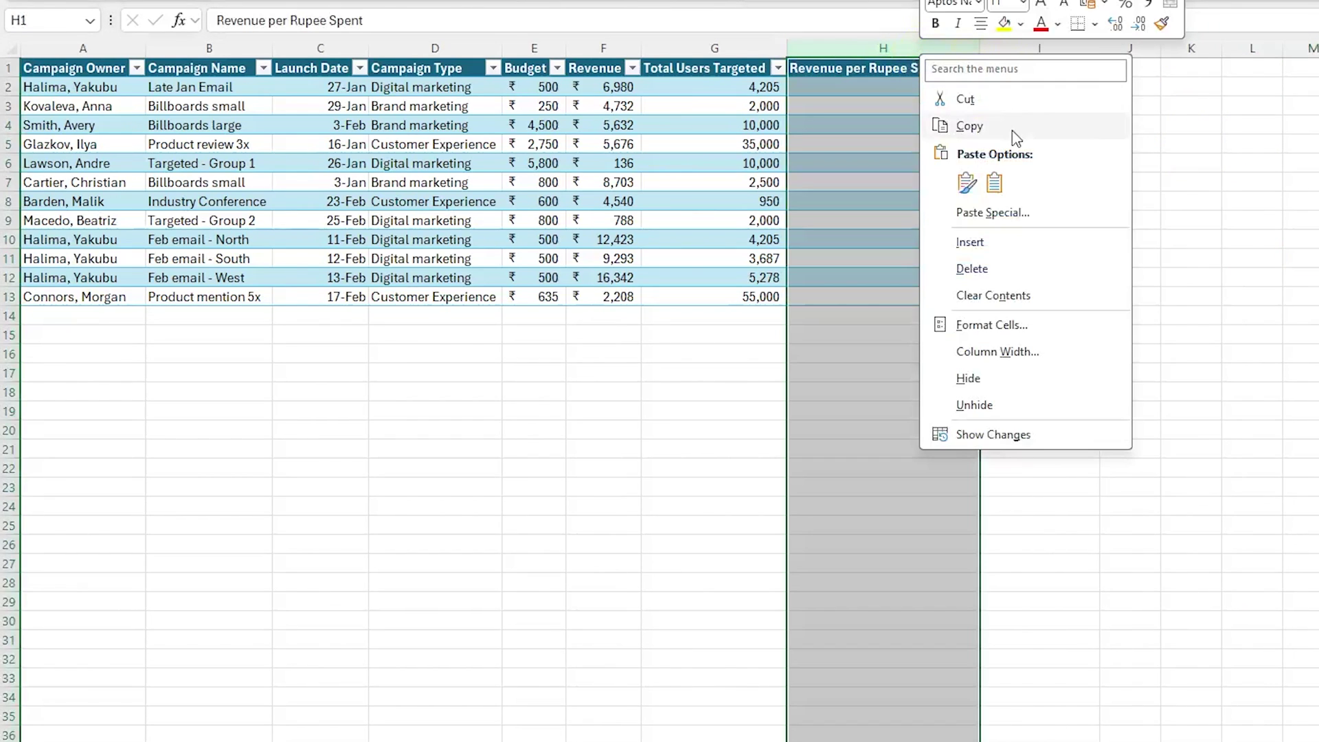
click(995, 99)
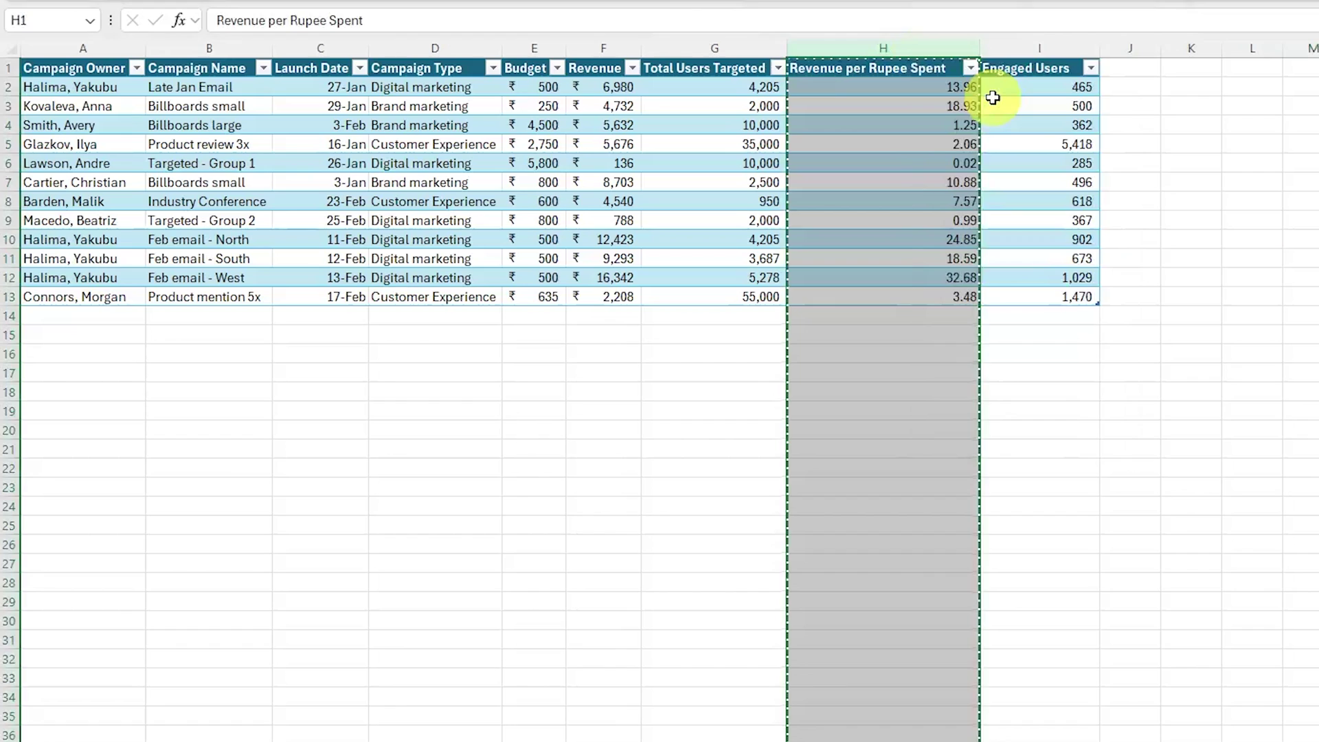
click(1122, 42)
right_click(1123, 41)
click(1204, 229)
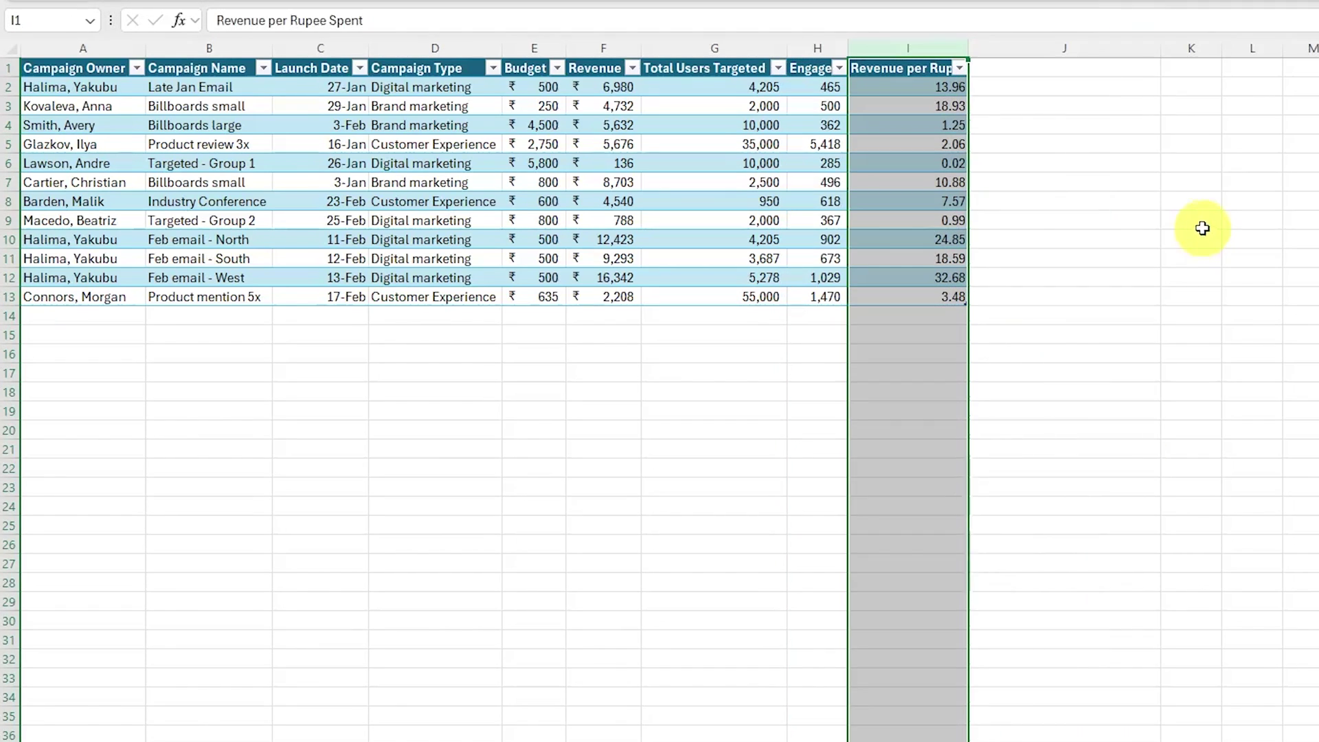
click(1303, 103)
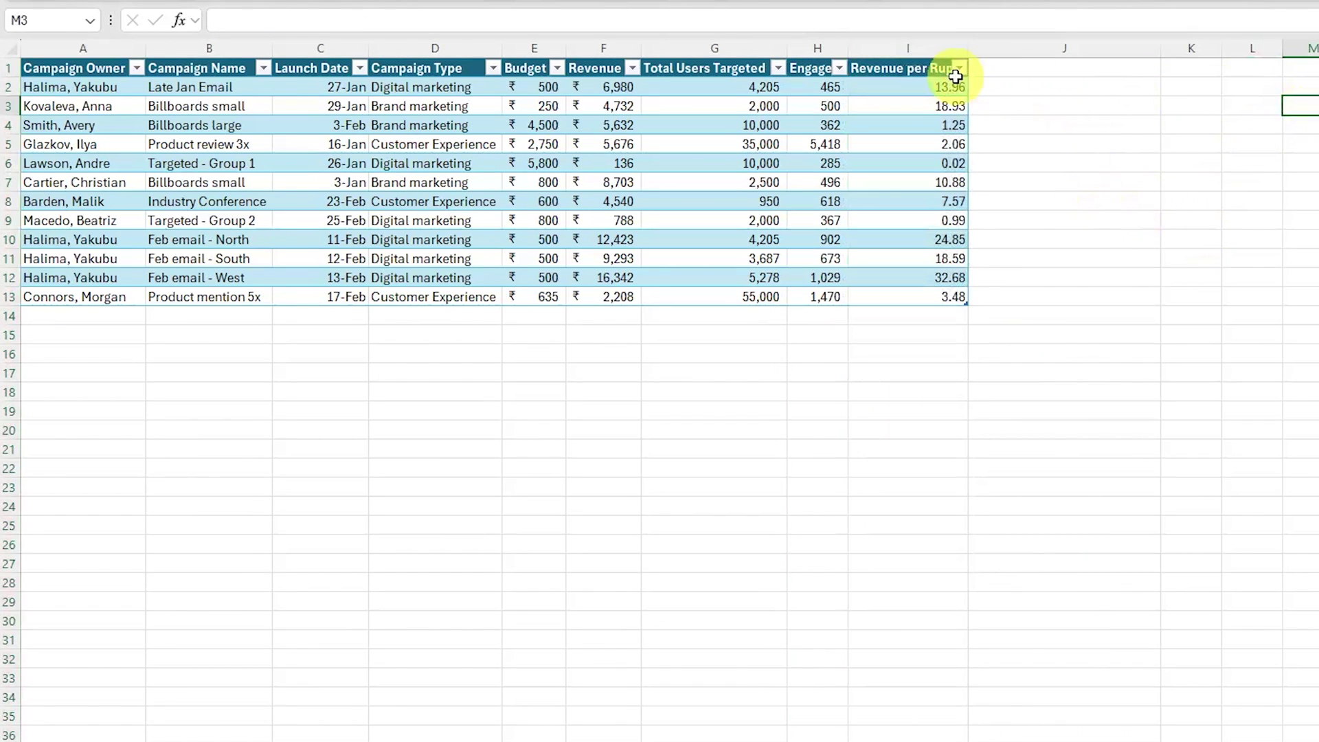
drag(967, 48, 1002, 47)
click(1114, 112)
click(937, 84)
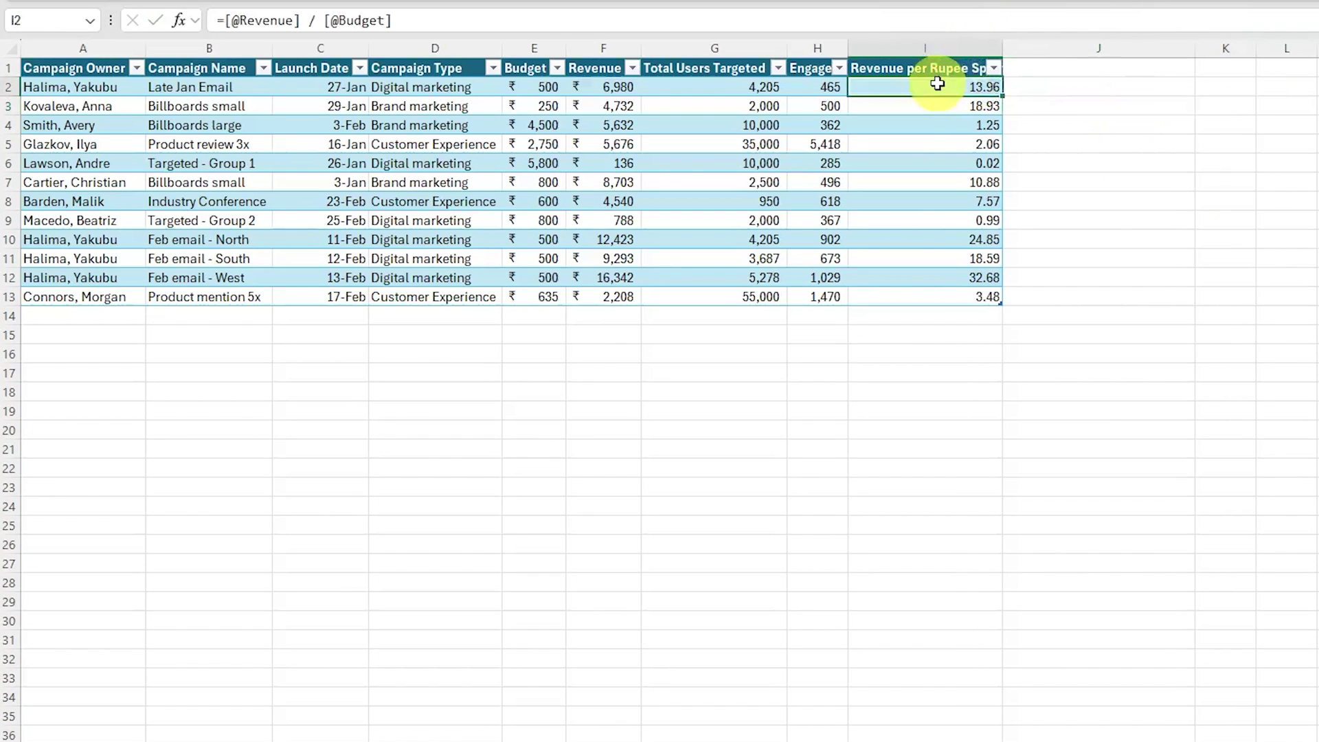
double_click(937, 84)
key(Return)
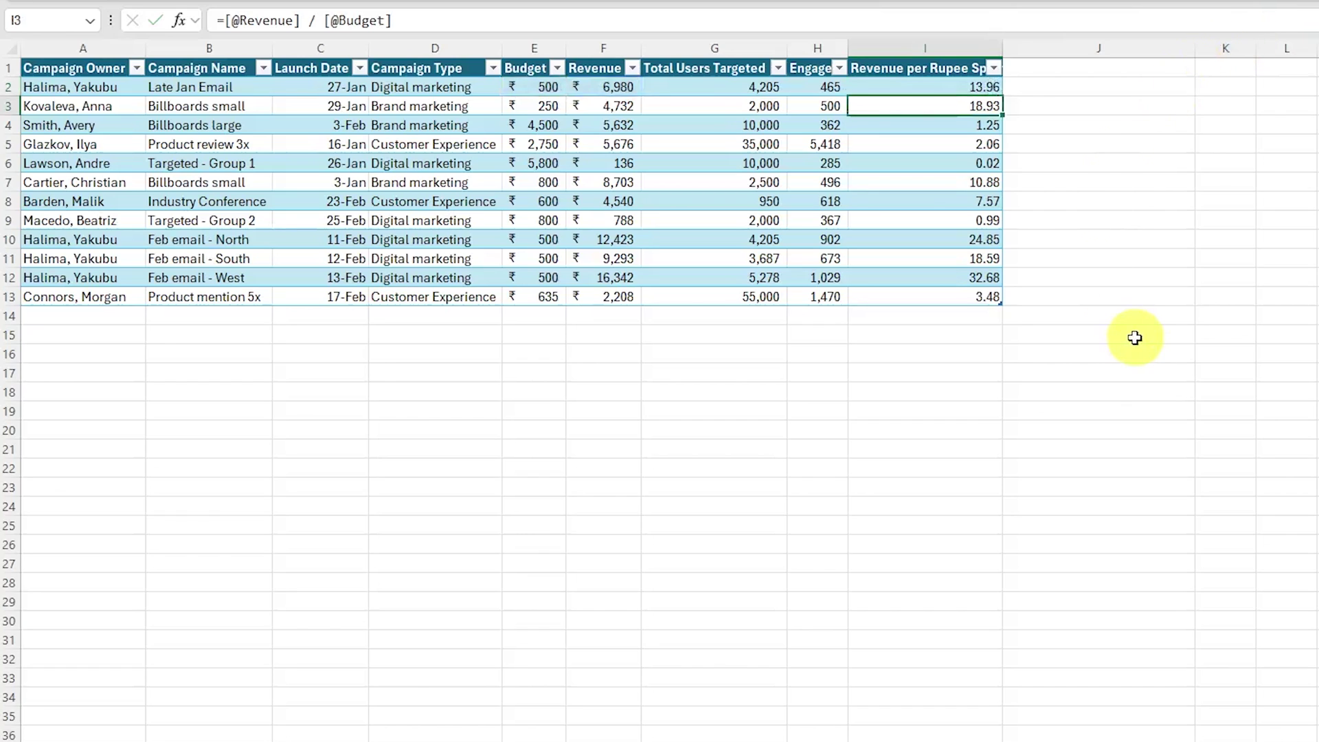
drag(1002, 48, 1024, 49)
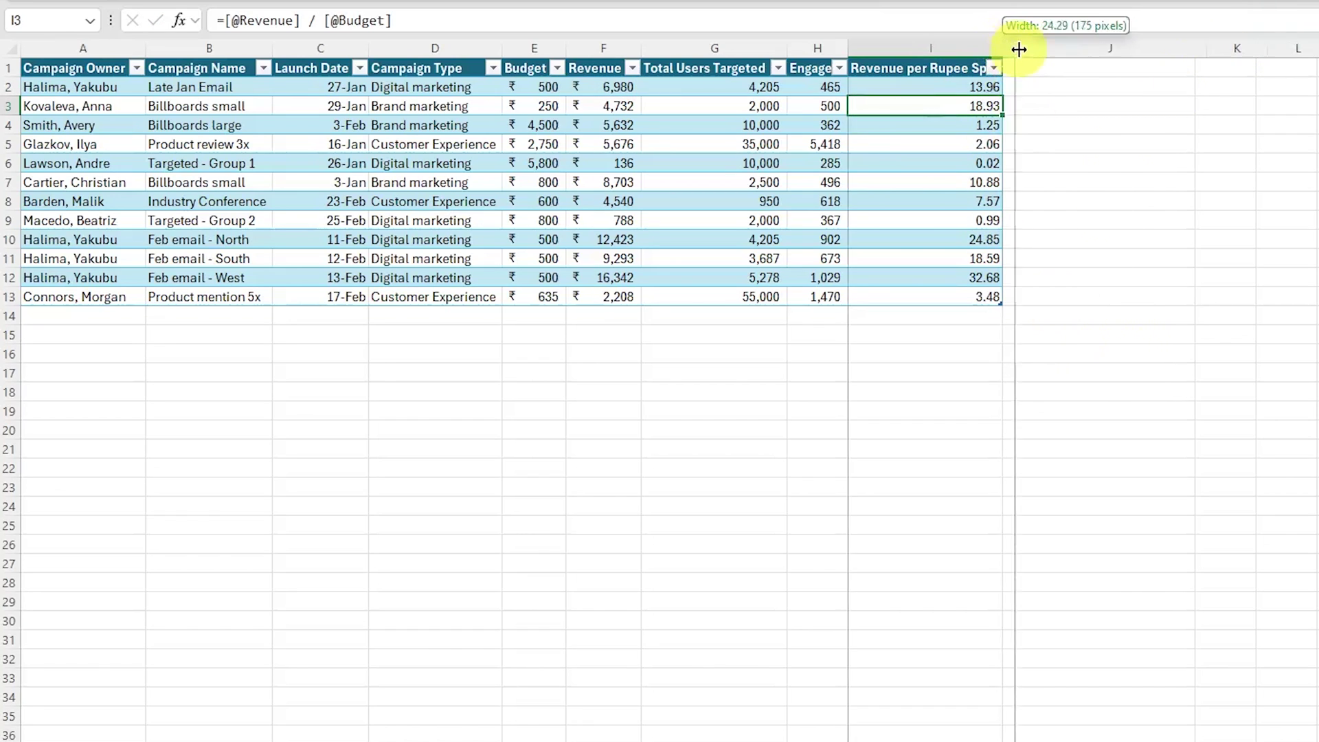
click(10, 277)
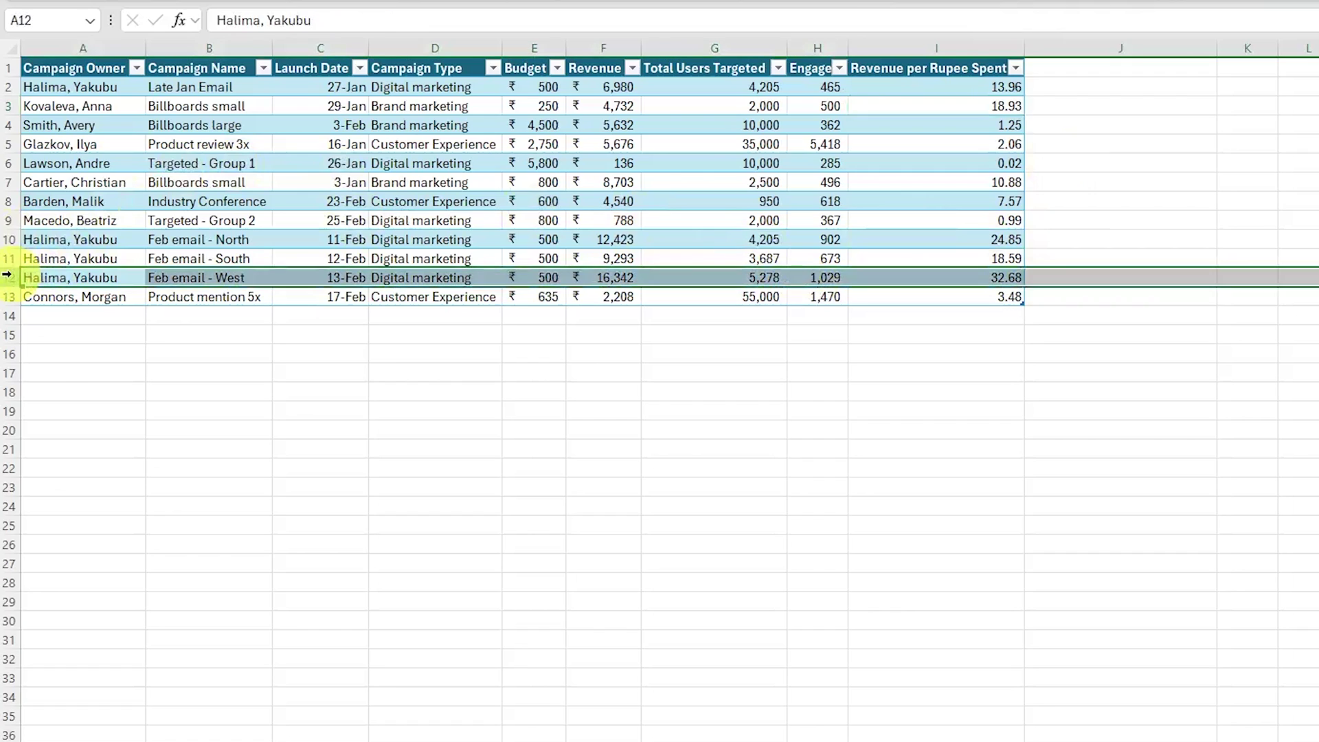